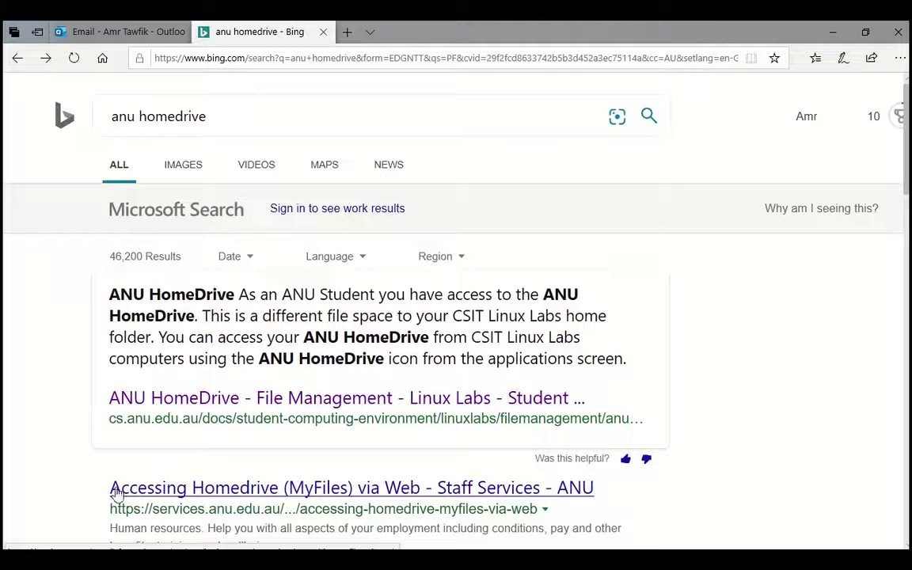
# From the 'anu homedrive' Bing results, open 'Accessing Homedrive (MyFiles) via Web - Staff Services - ANU'
pyautogui.click(167, 116)
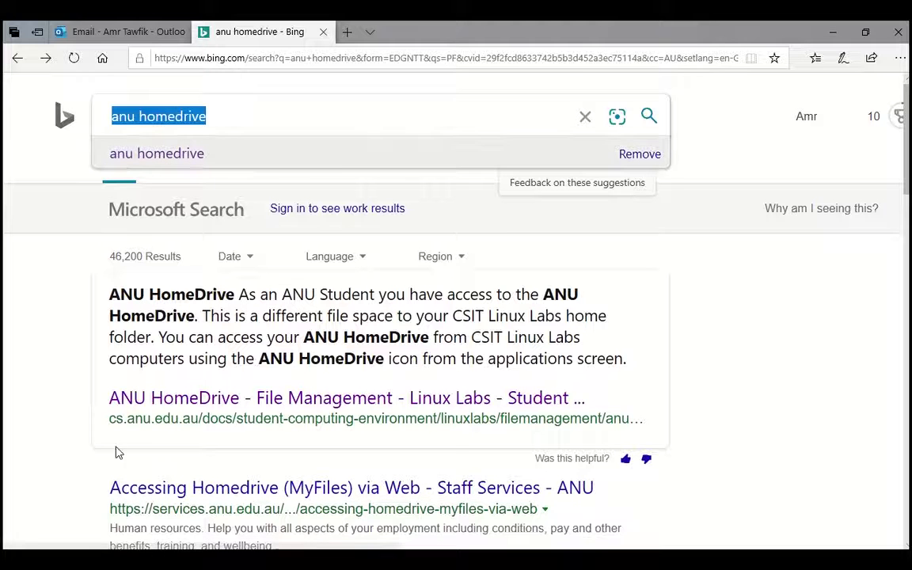
pyautogui.click(190, 489)
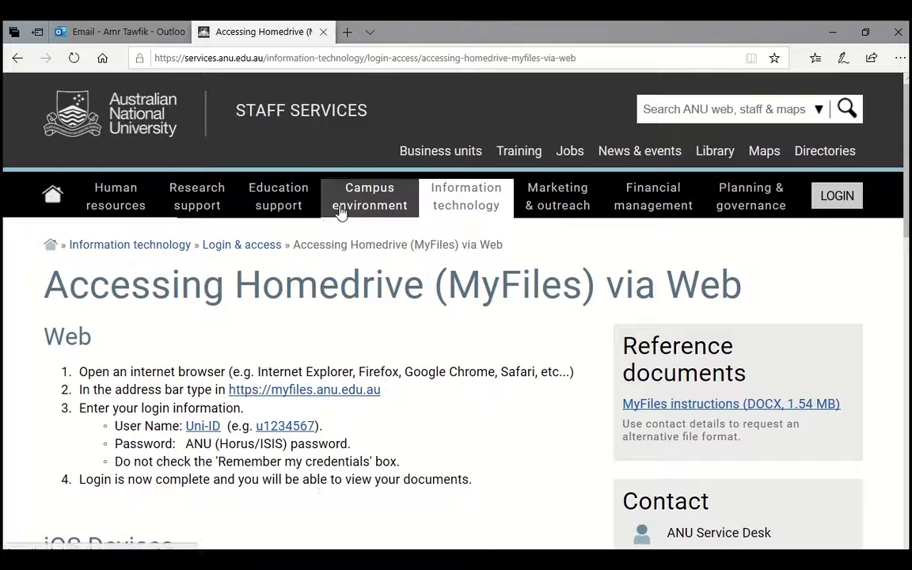
pyautogui.click(282, 391)
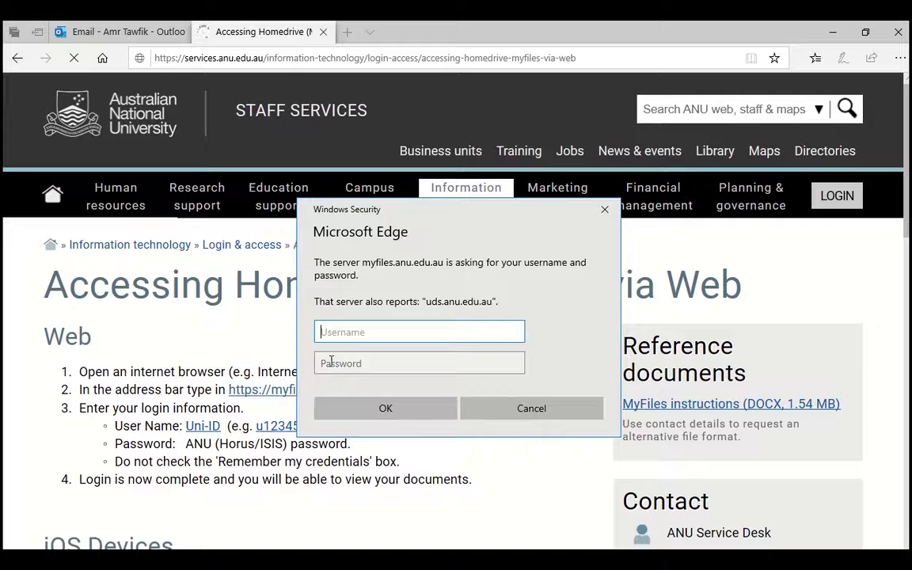
pyautogui.moveTo(341, 209); pyautogui.dragTo(530, 192)
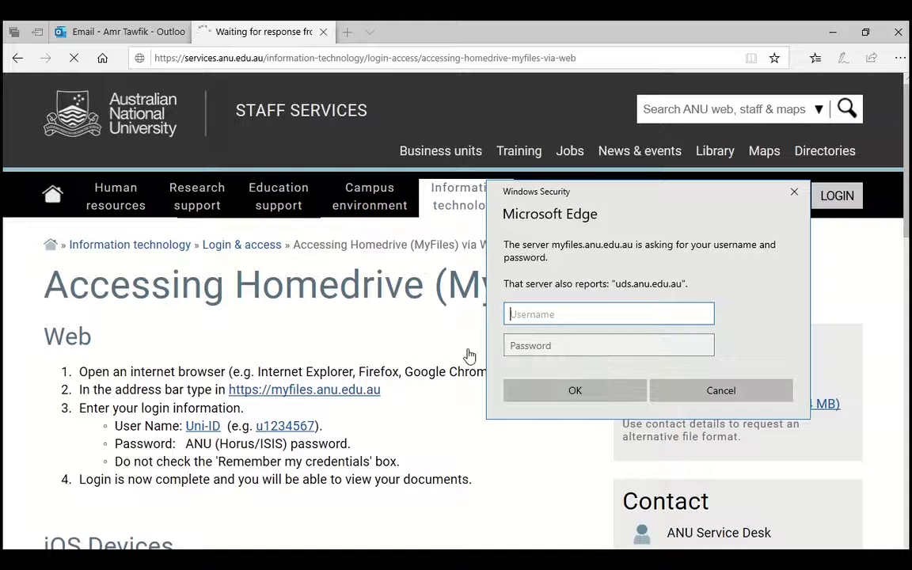
pyautogui.press('Tab')
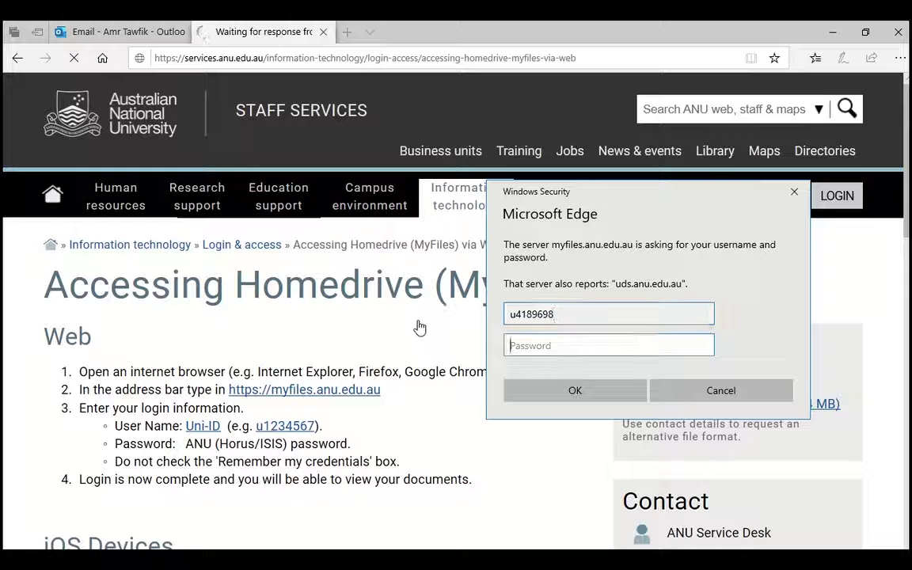
pyautogui.write('*******')
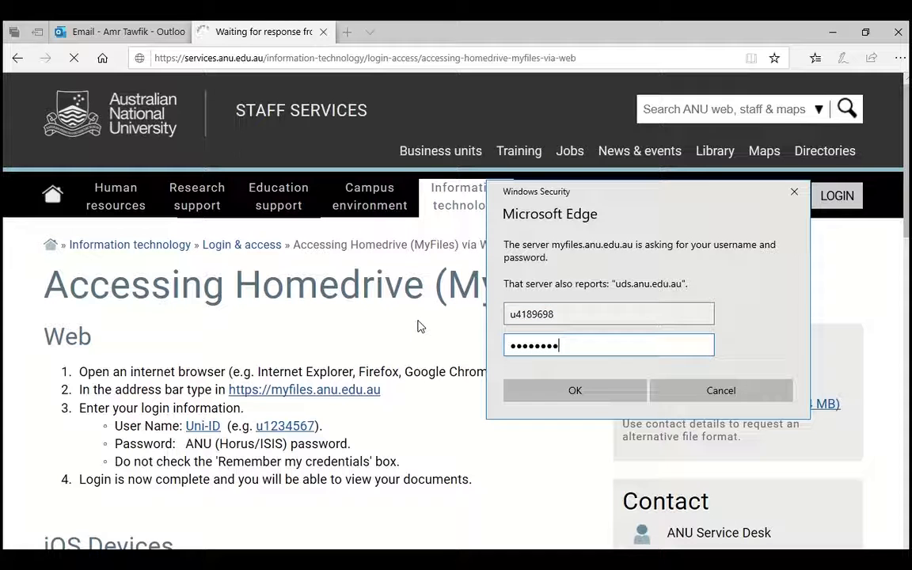
pyautogui.write('**')
pyautogui.press('Return')
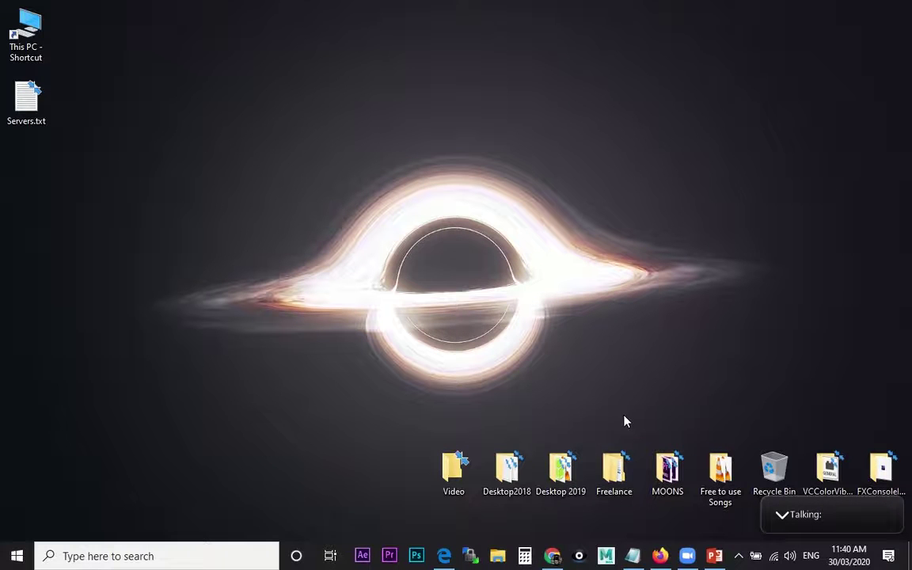
# In Firefox, search the web for 'global protect anu'
pyautogui.click(660, 556)
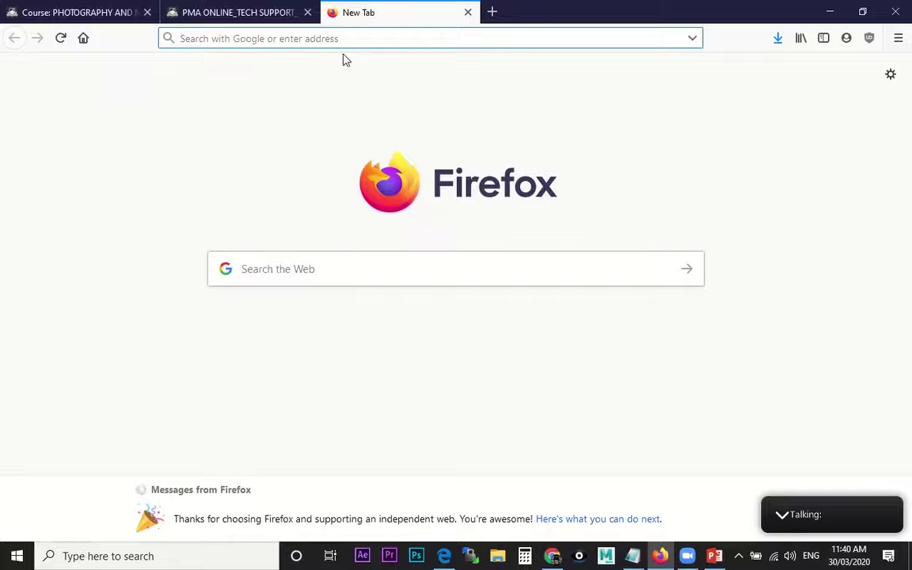
pyautogui.write('gl')
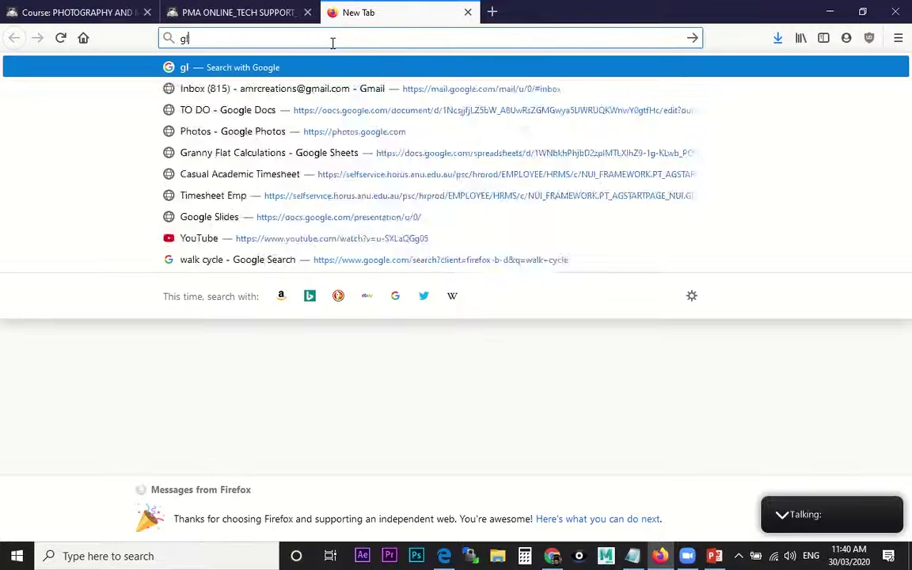
pyautogui.write('obal prote')
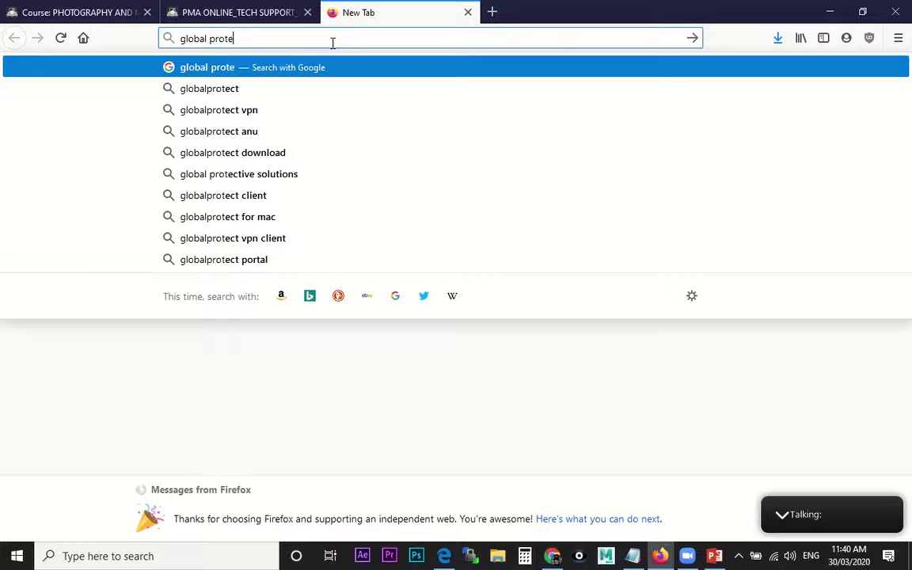
pyautogui.write('ct anu')
pyautogui.press('Return')
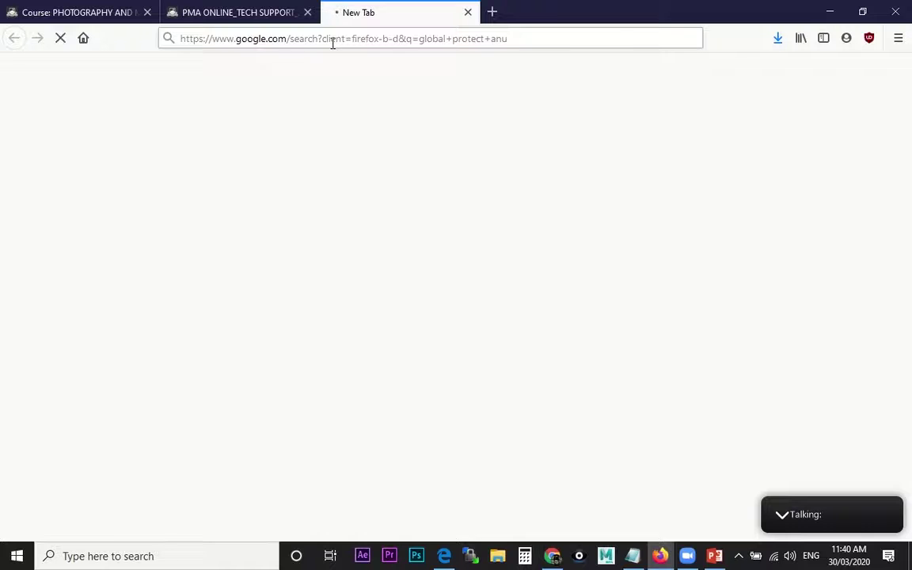
pyautogui.click(253, 89)
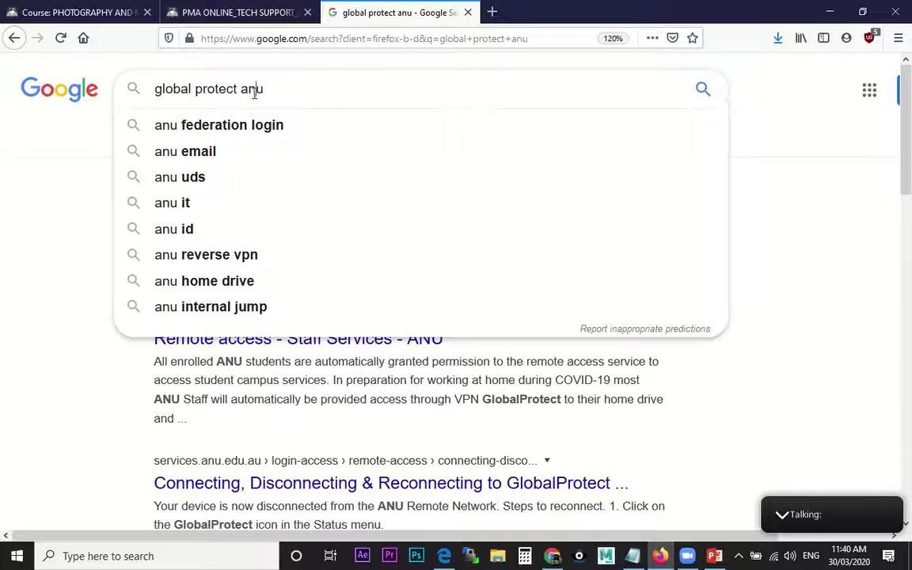
pyautogui.doubleClick(254, 89)
pyautogui.click(254, 89)
pyautogui.click(92, 202)
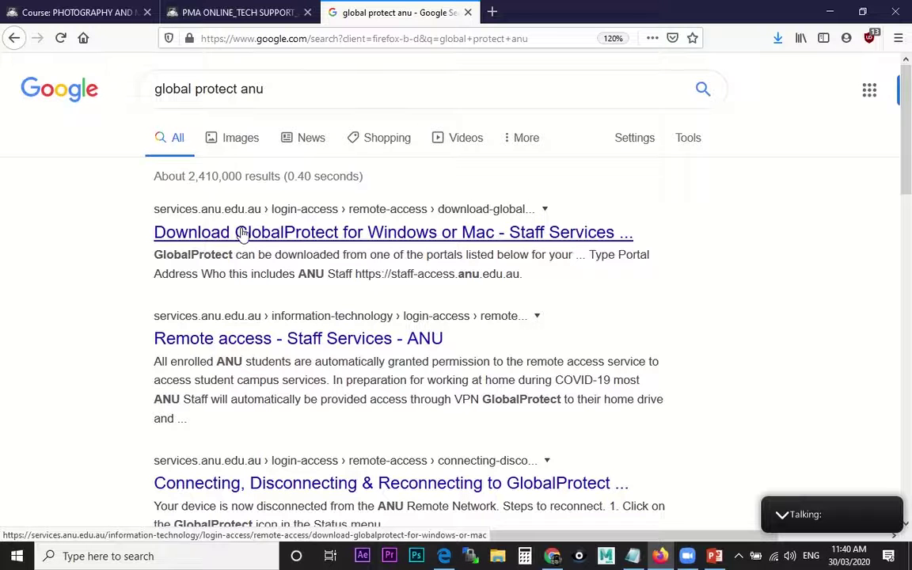
pyautogui.click(218, 237)
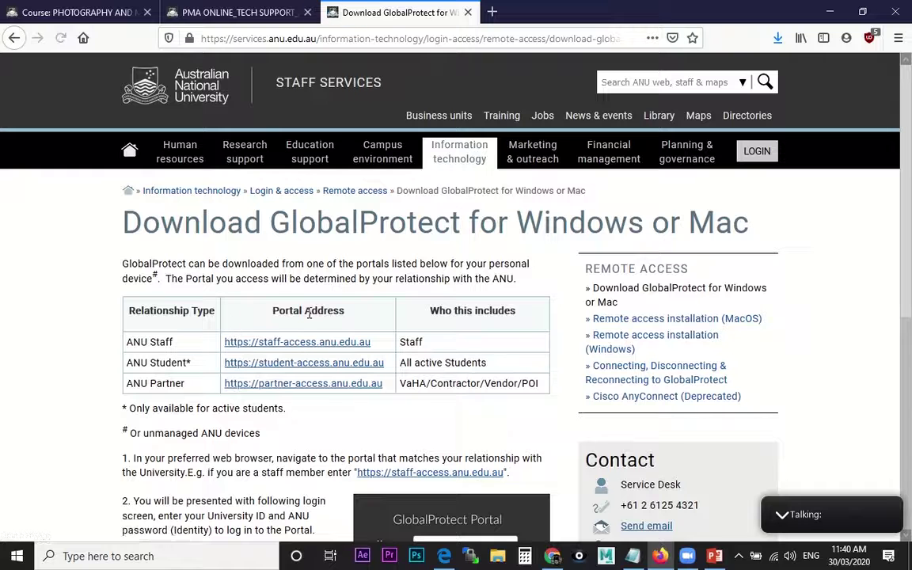
pyautogui.scroll(-2, 329, 369)
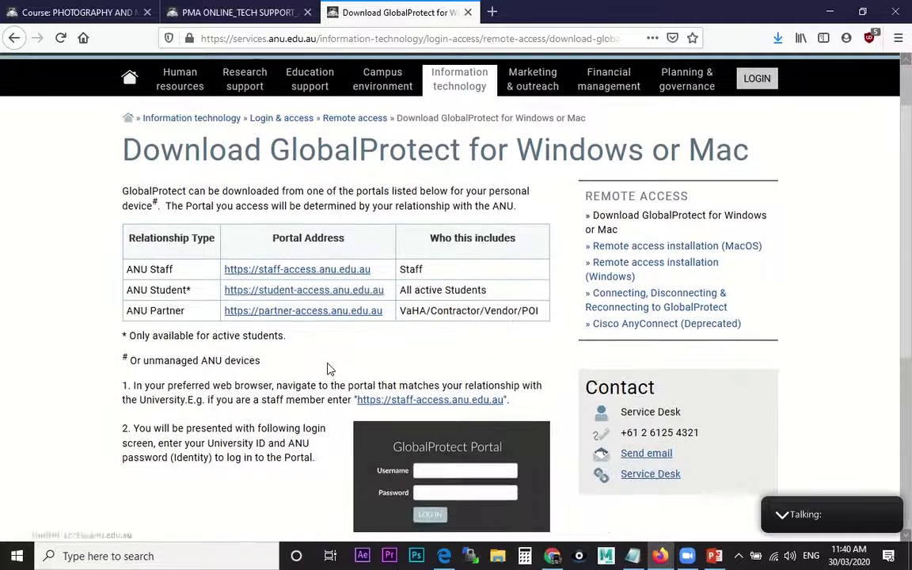
pyautogui.scroll(-3, 332, 287)
pyautogui.scroll(1, 206, 358)
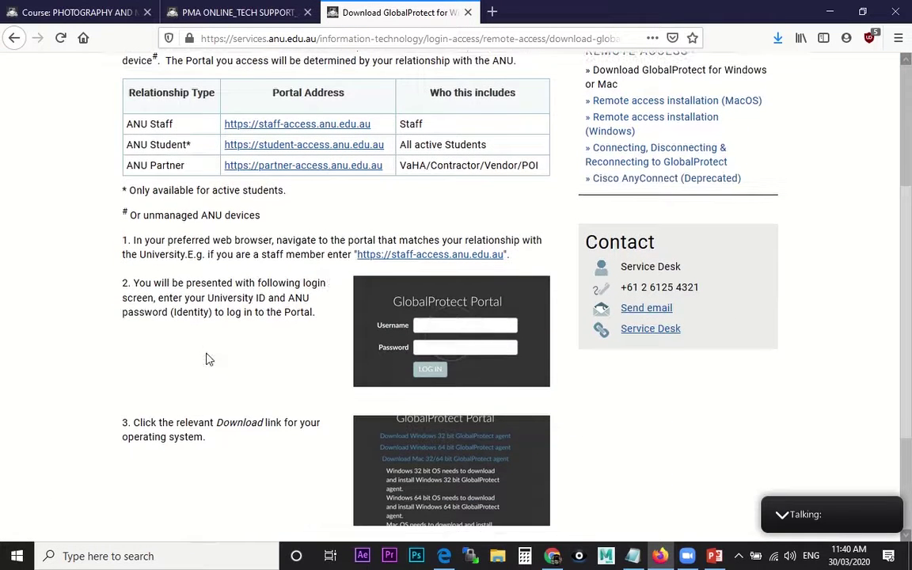
pyautogui.scroll(-2, 215, 374)
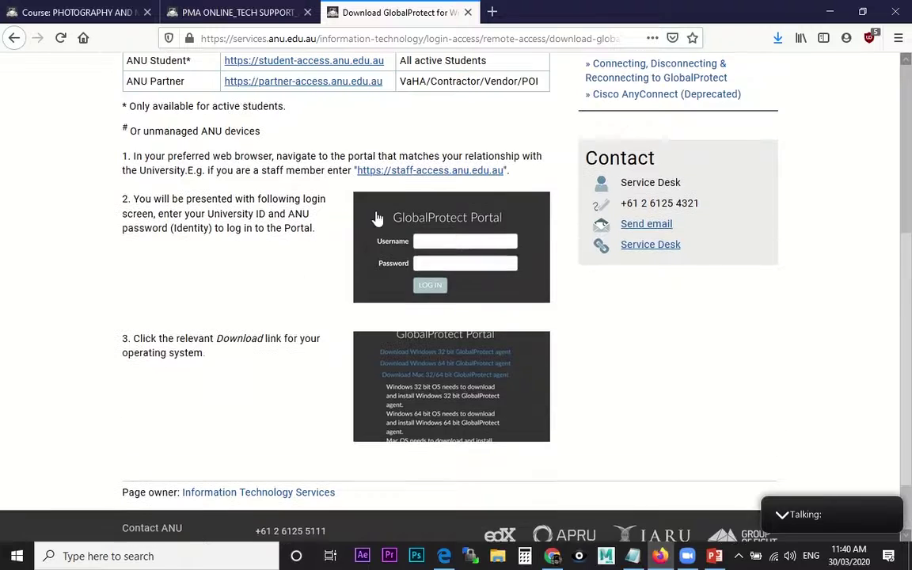
pyautogui.scroll(2, 377, 218)
pyautogui.click(404, 187)
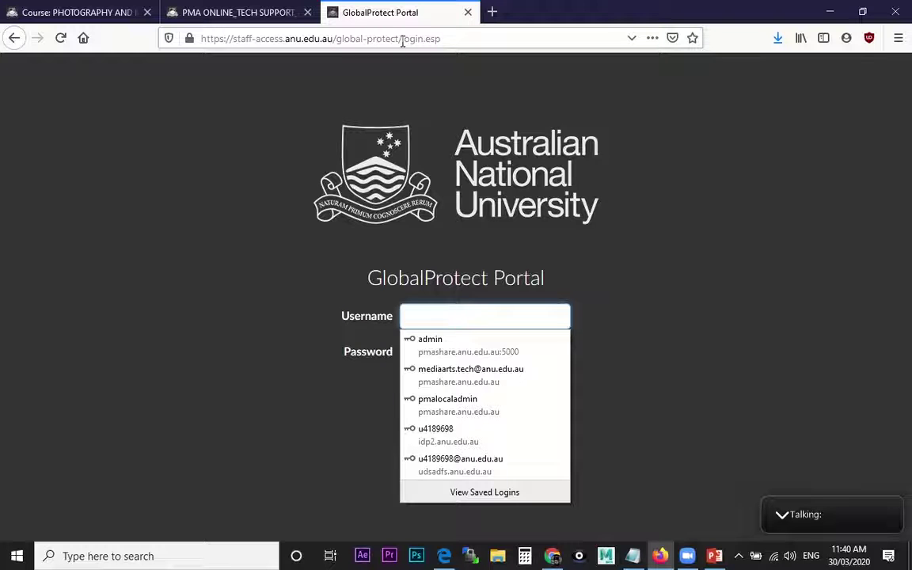
# Log in to the GlobalProtect Portal with the Uni-ID and password, and save the login in Firefox
pyautogui.click(412, 315)
pyautogui.click(413, 315)
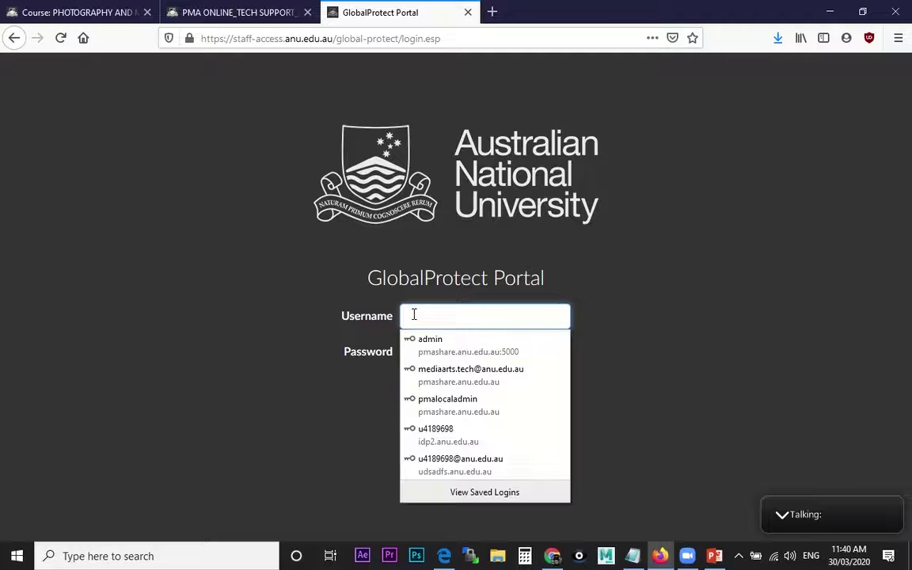
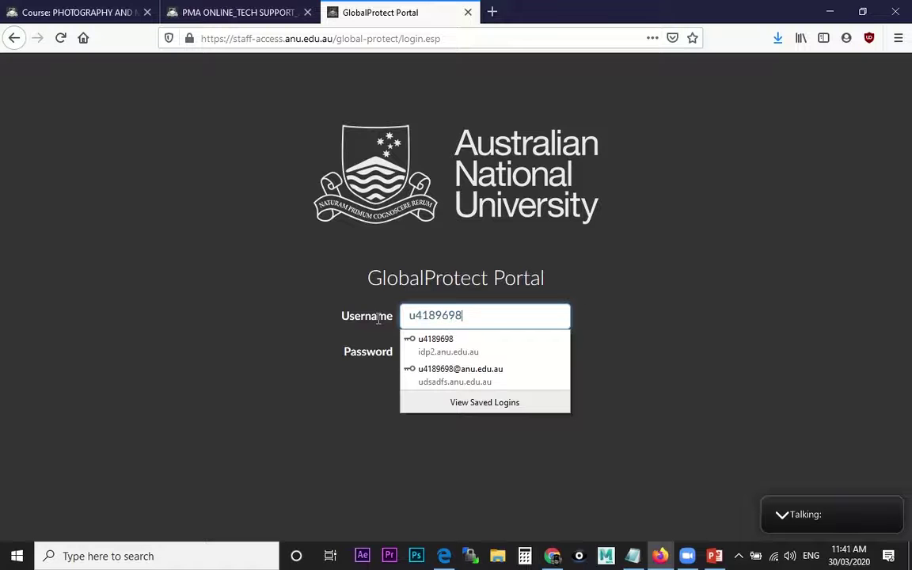
pyautogui.press('Tab')
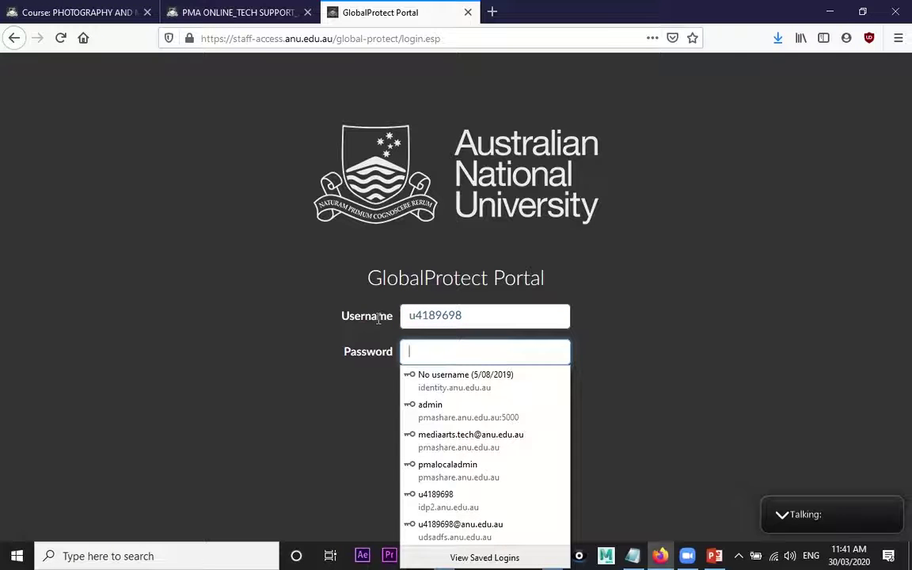
pyautogui.write('•')
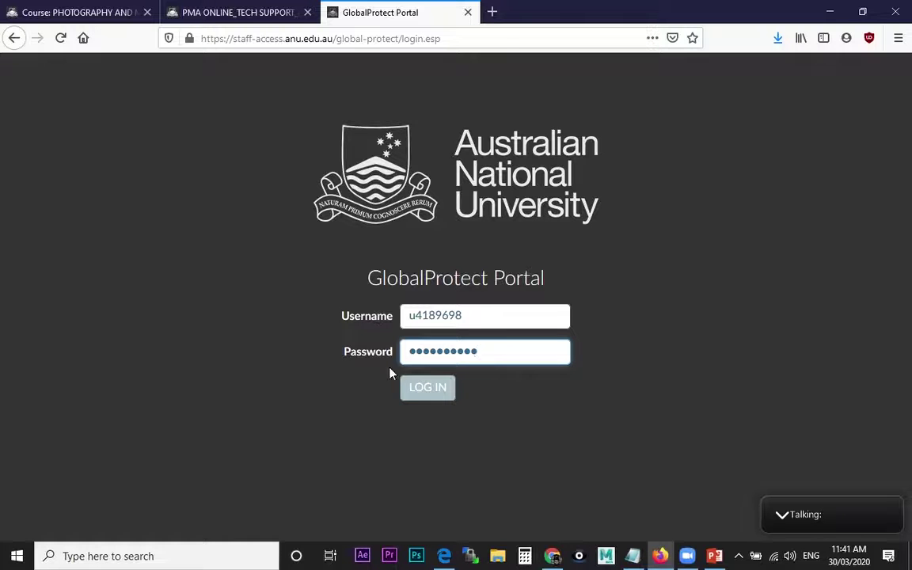
pyautogui.click(417, 392)
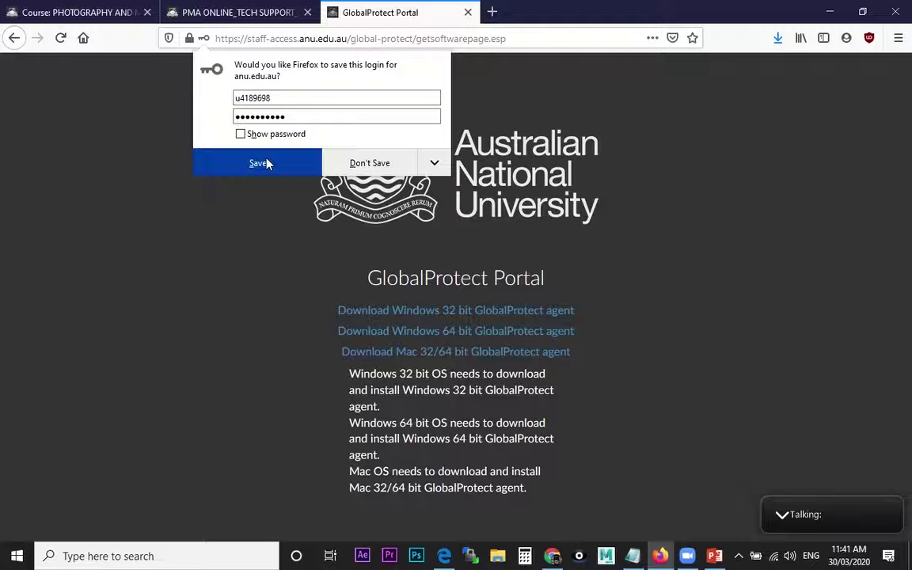
pyautogui.click(261, 163)
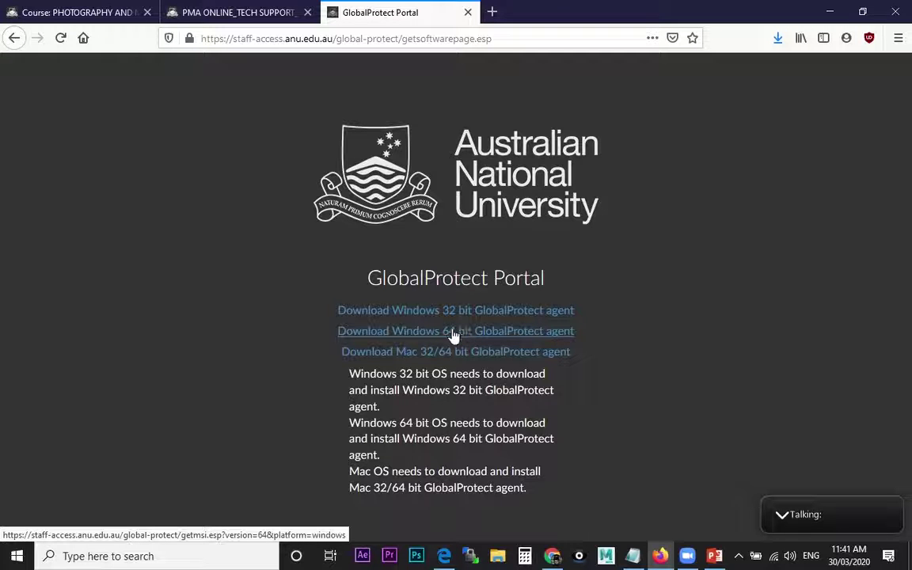
# Download the Windows 64-bit GlobalProtect agent and launch GlobalProtect64(1).msi from Firefox's downloads
pyautogui.click(455, 335)
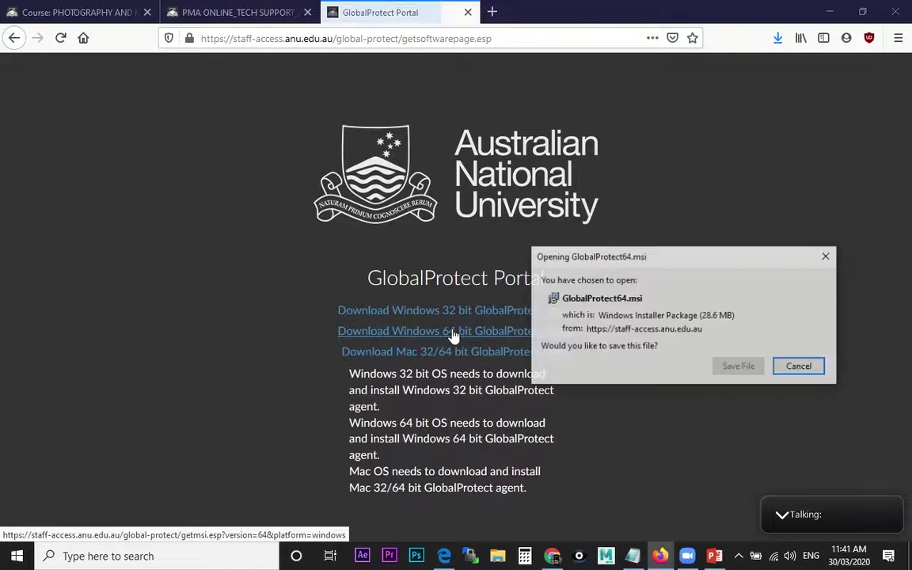
pyautogui.click(730, 368)
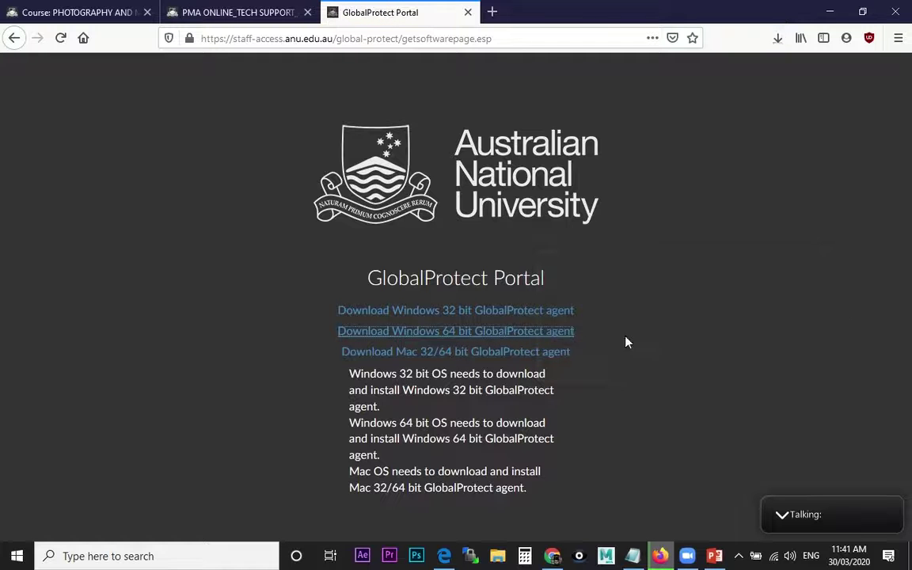
pyautogui.click(777, 38)
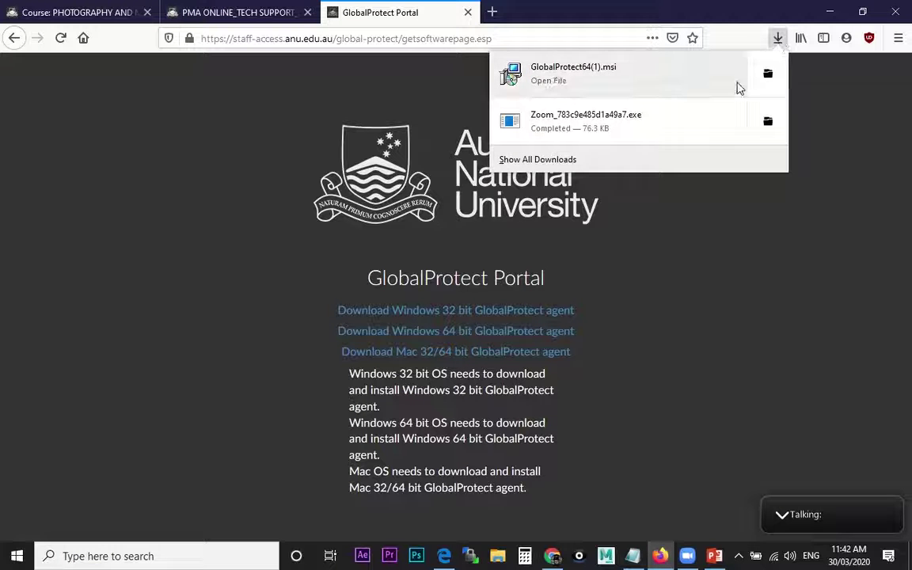
pyautogui.click(601, 75)
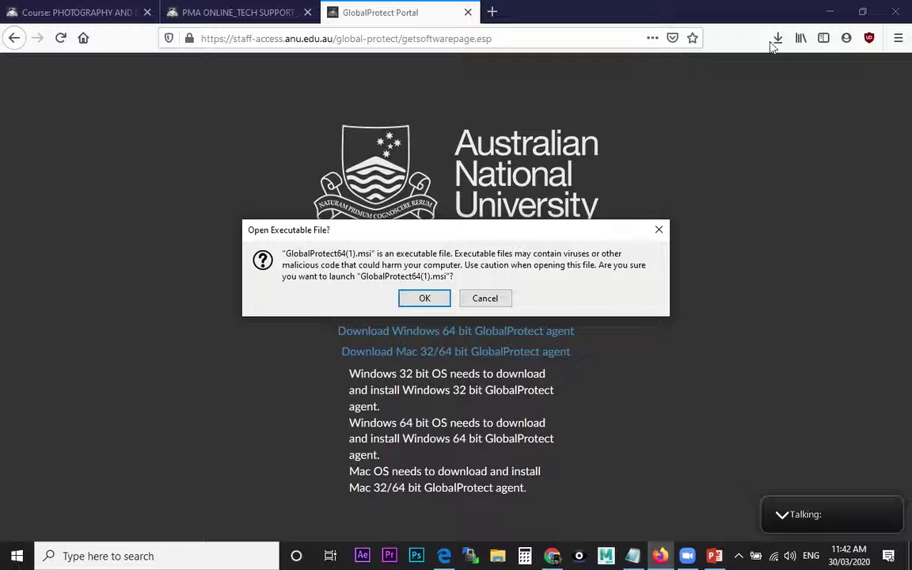
pyautogui.click(408, 299)
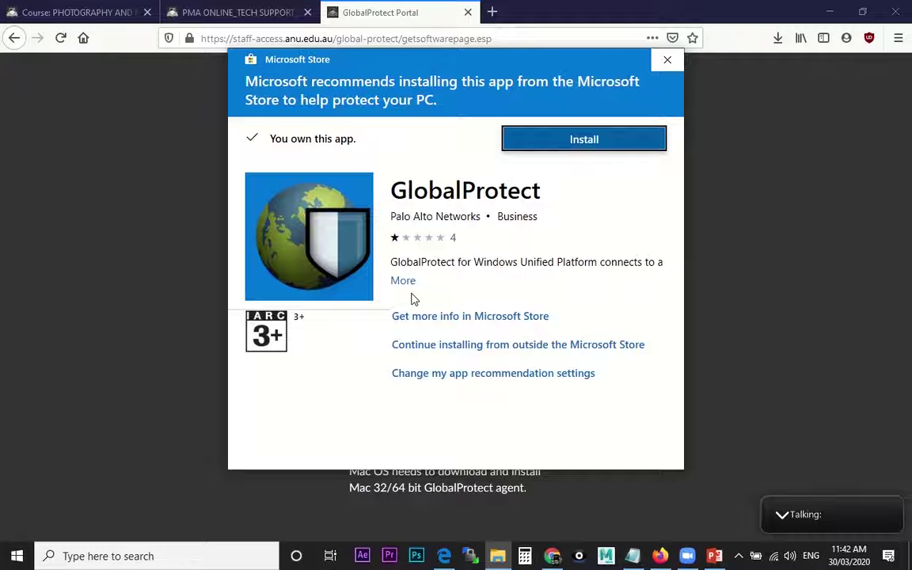
# Install GlobalProtect from the Microsoft Store prompt and dismiss the 'You're good to go' screen
pyautogui.click(594, 147)
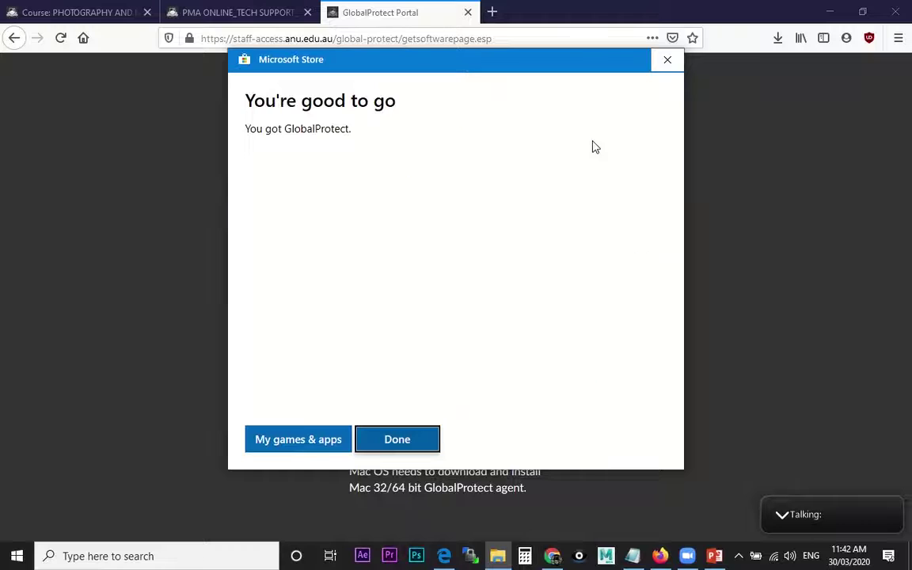
pyautogui.click(397, 440)
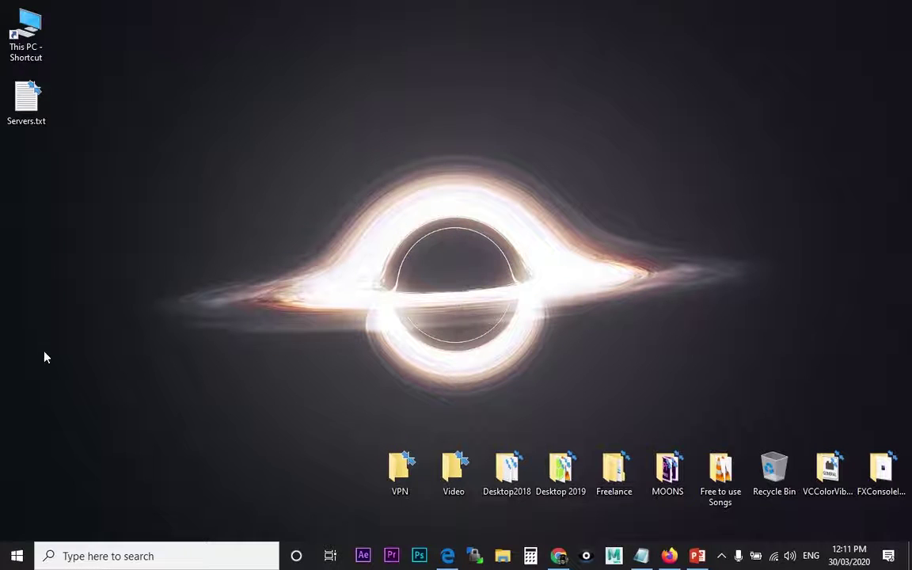
# Launch GlobalProtect 5.1.1-1 from the Start menu and follow its link to Windows VPN settings
pyautogui.click(16, 557)
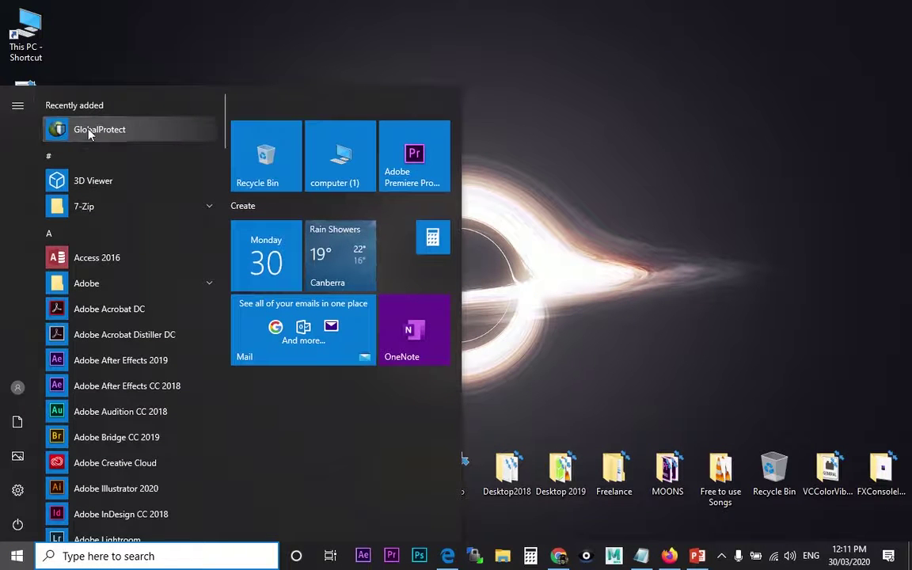
pyautogui.scroll(-5, 221, 131)
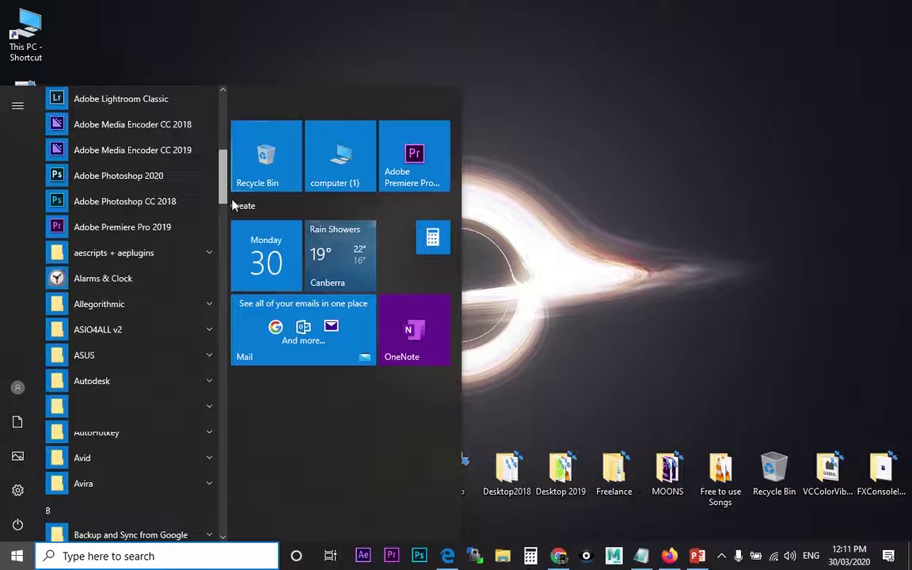
pyautogui.scroll(-5, 190, 127)
pyautogui.scroll(15, 190, 127)
pyautogui.click(128, 126)
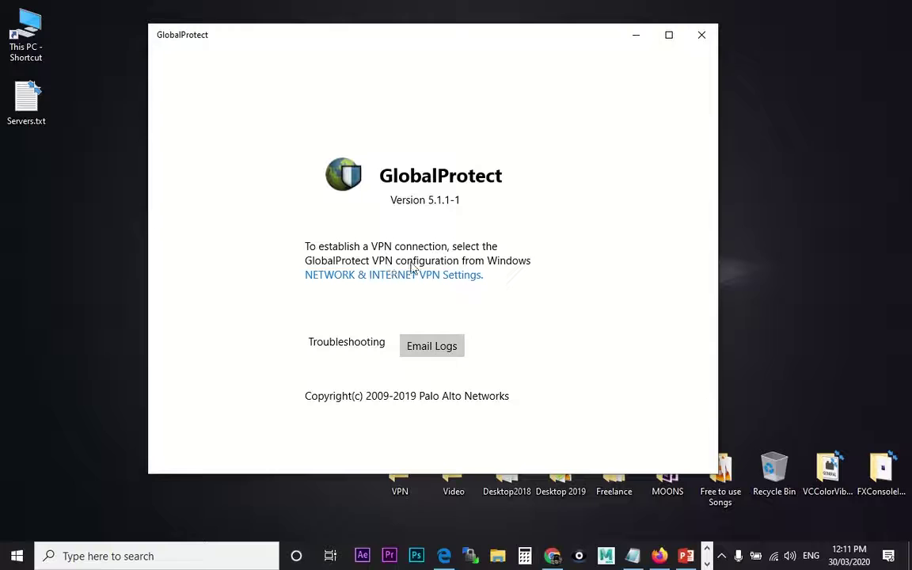
pyautogui.click(351, 279)
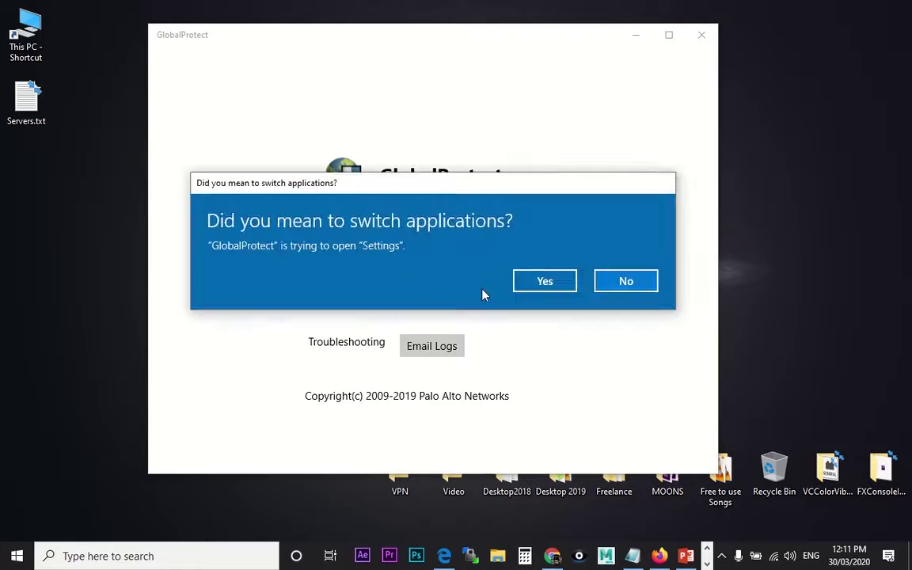
pyautogui.click(546, 282)
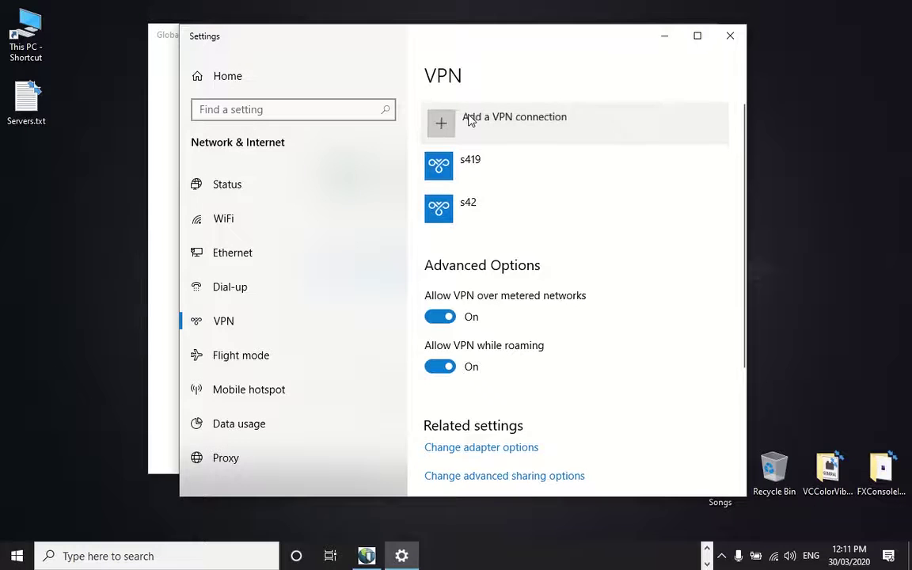
# Start a new VPN connection with GlobalProtect as provider, named 'ANU VPN'
pyautogui.click(469, 119)
pyautogui.click(372, 112)
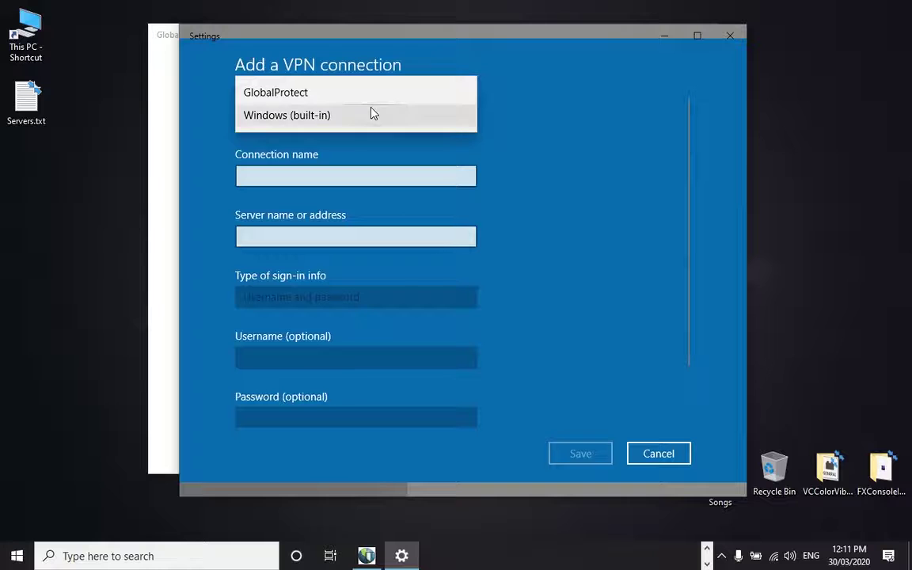
pyautogui.click(361, 94)
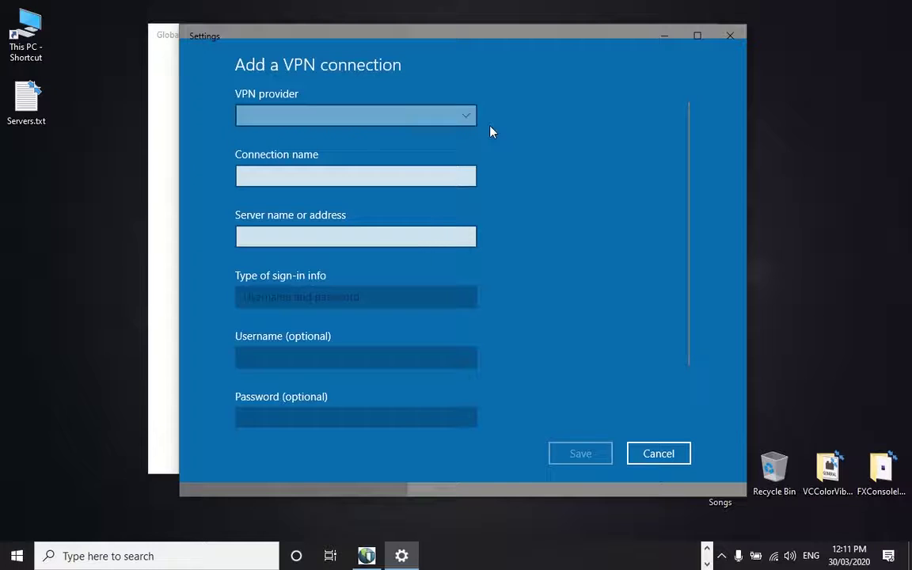
pyautogui.click(350, 111)
pyautogui.click(340, 96)
pyautogui.click(336, 170)
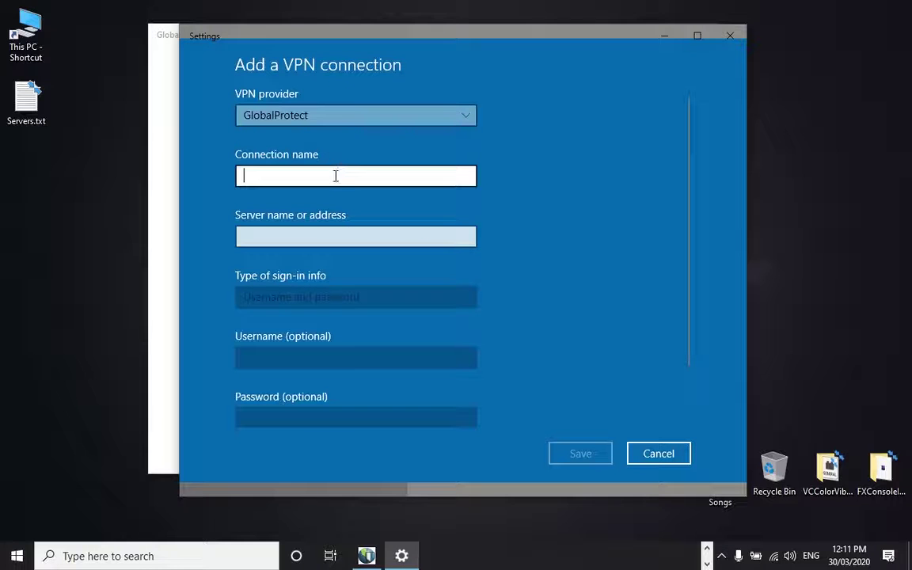
pyautogui.write('ANU ')
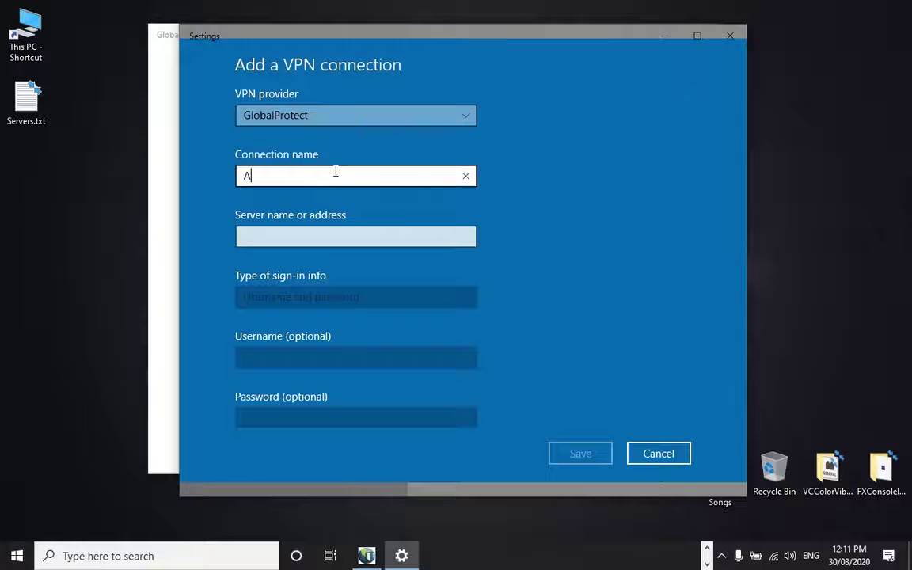
pyautogui.write('VPN')
pyautogui.click(375, 237)
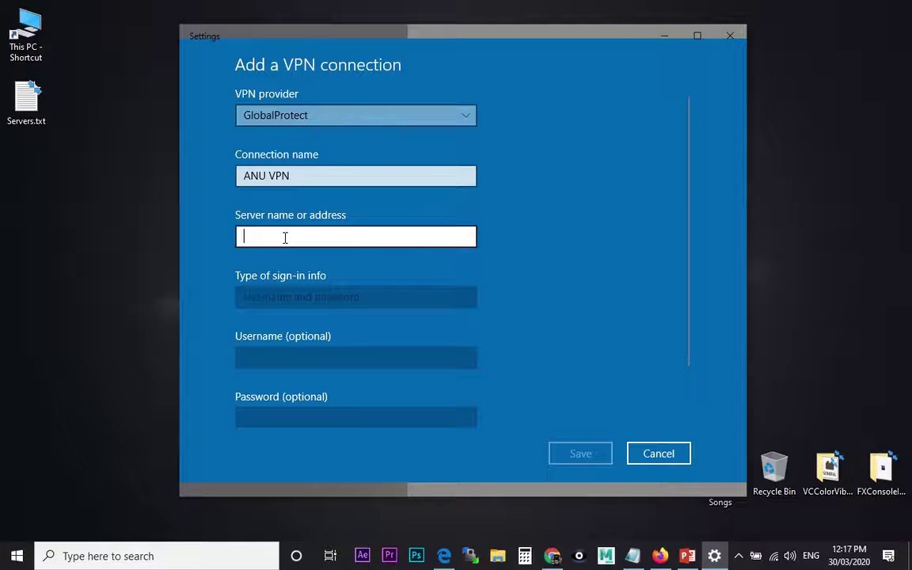
# Copy staff-access.anu.edu.au from the help page and paste it as the server address
pyautogui.hotkey('alt', 'Tab')
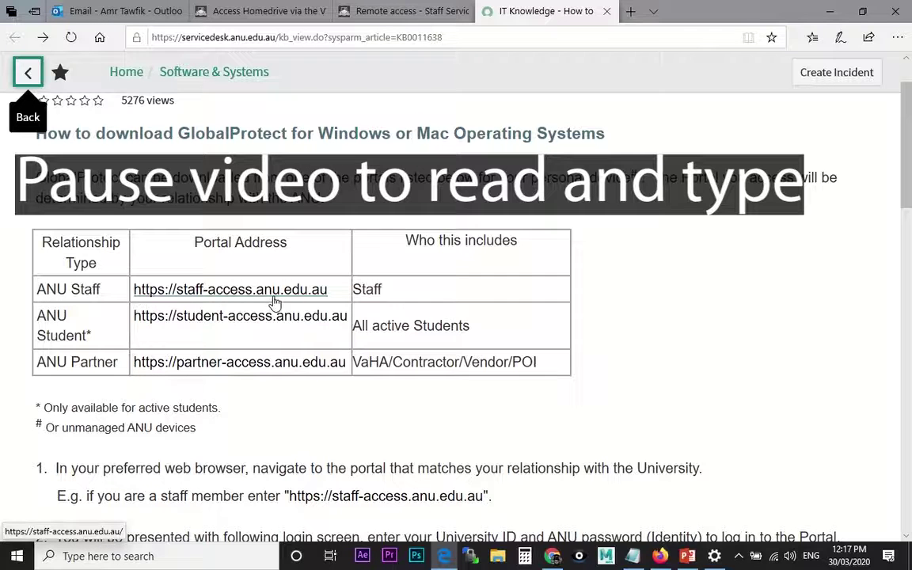
pyautogui.moveTo(327, 289); pyautogui.dragTo(179, 291)
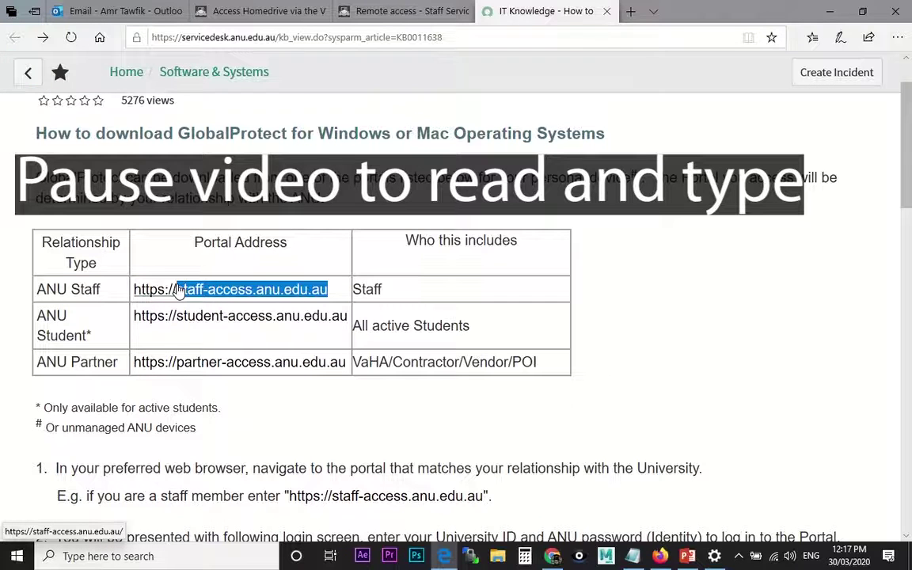
pyautogui.rightClick(179, 291)
pyautogui.click(230, 157)
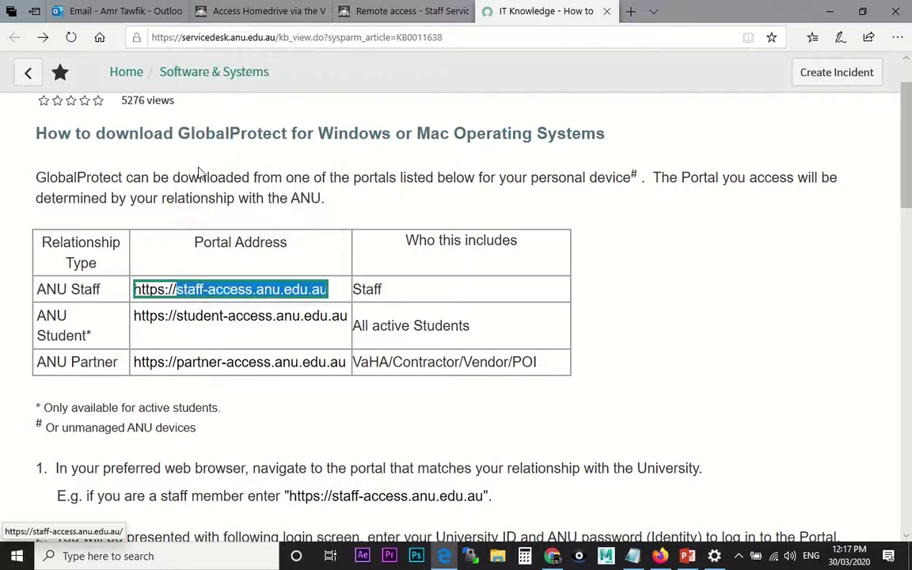
pyautogui.hotkey('alt', 'Tab')
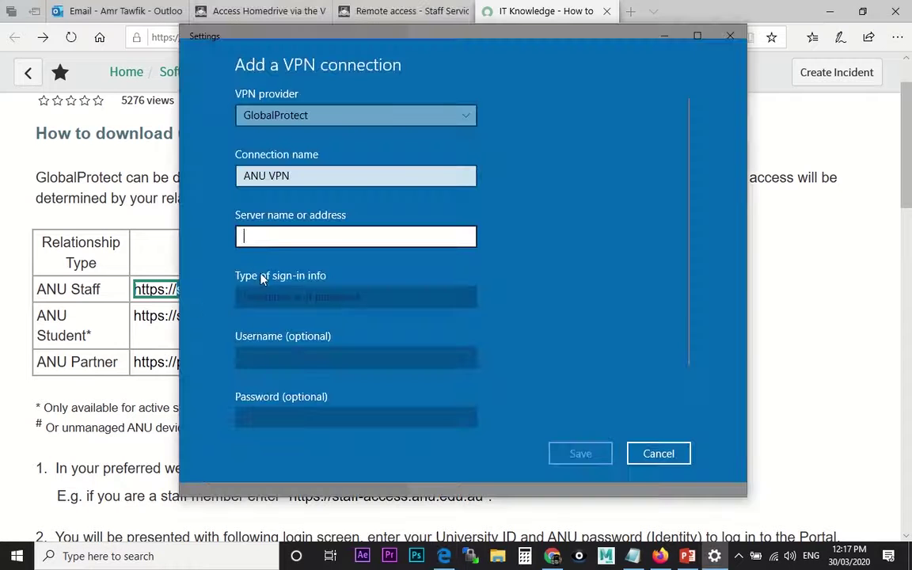
pyautogui.rightClick(263, 234)
pyautogui.click(260, 213)
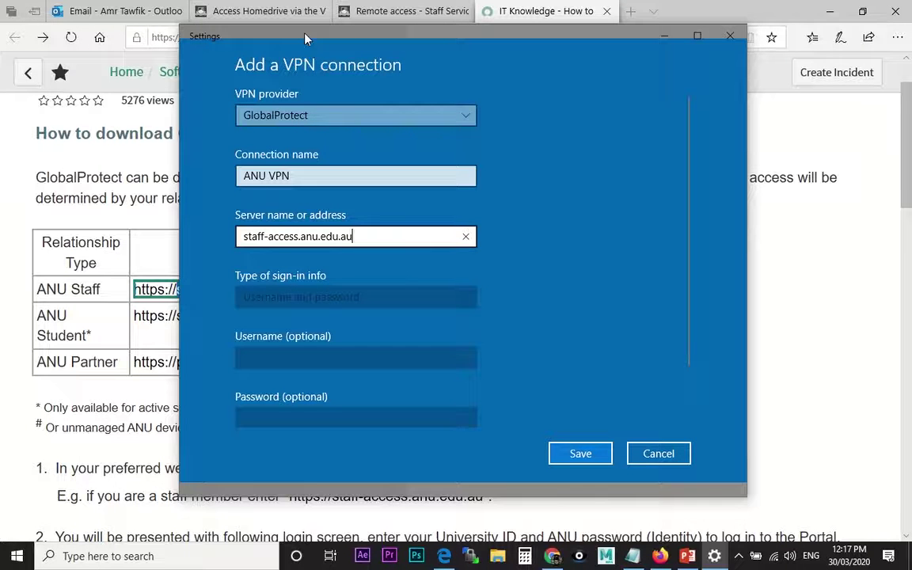
# Save the ANU VPN connection and close Settings
pyautogui.moveTo(305, 34)
pyautogui.mouseDown()
pyautogui.moveTo(426, 60)
pyautogui.moveTo(504, 60)
pyautogui.moveTo(319, 39)
pyautogui.mouseUp()
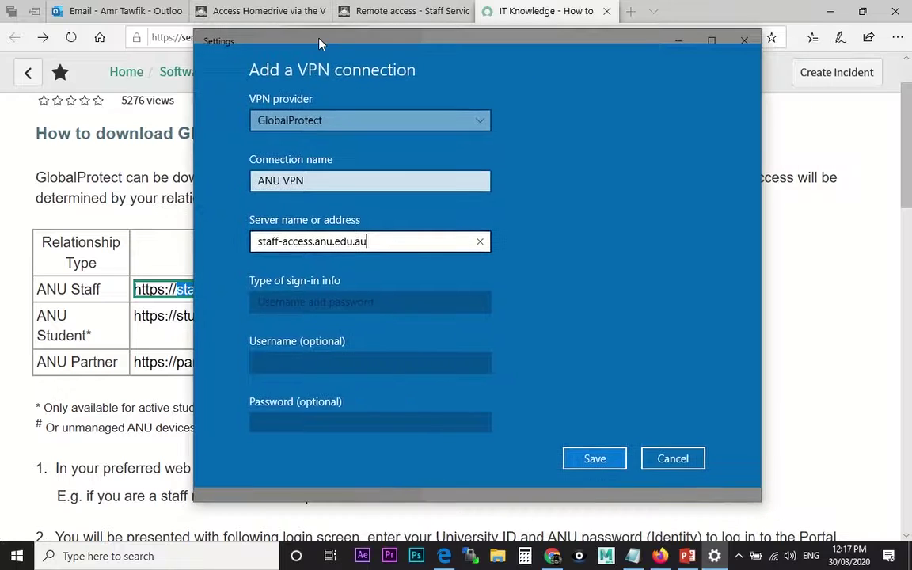
pyautogui.click(586, 459)
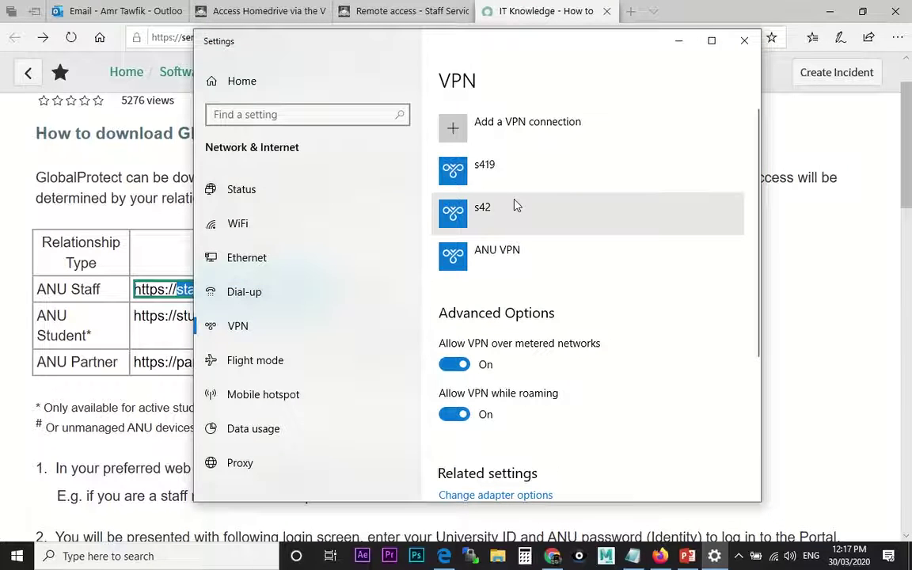
pyautogui.click(503, 259)
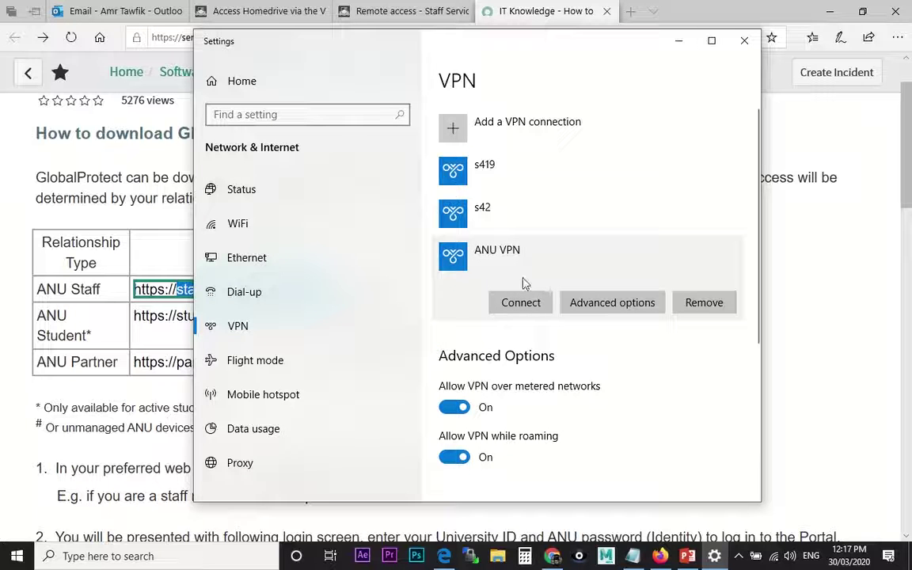
pyautogui.moveTo(477, 45)
pyautogui.mouseDown()
pyautogui.moveTo(462, 53)
pyautogui.moveTo(464, 40)
pyautogui.mouseUp()
pyautogui.click(695, 55)
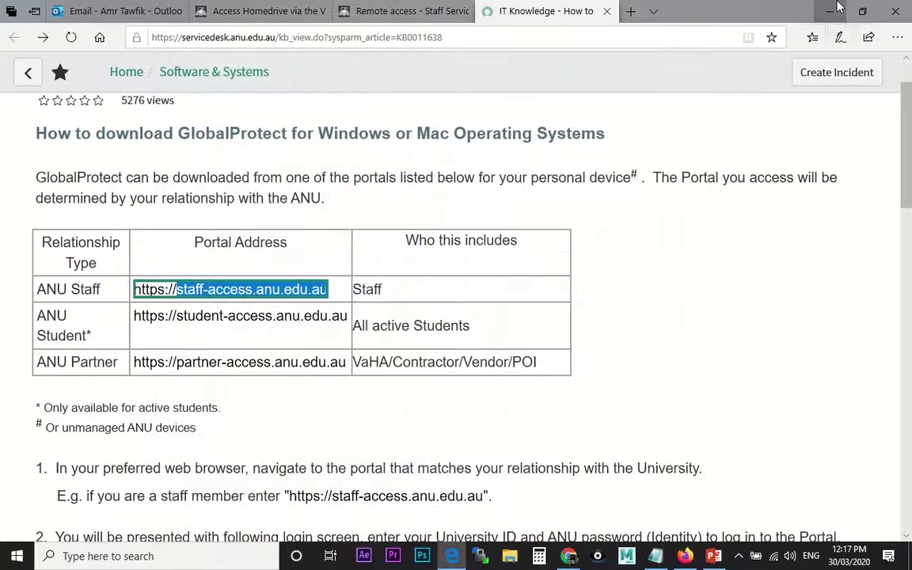
# Connect ANU VPN from the network flyout's VPN settings, signing in with the university ID and password
pyautogui.click(838, 9)
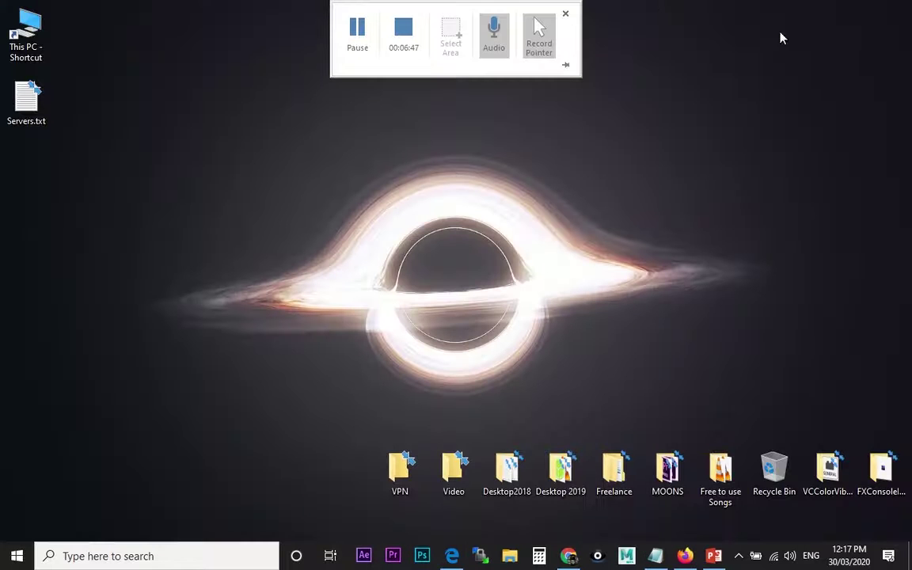
pyautogui.click(774, 559)
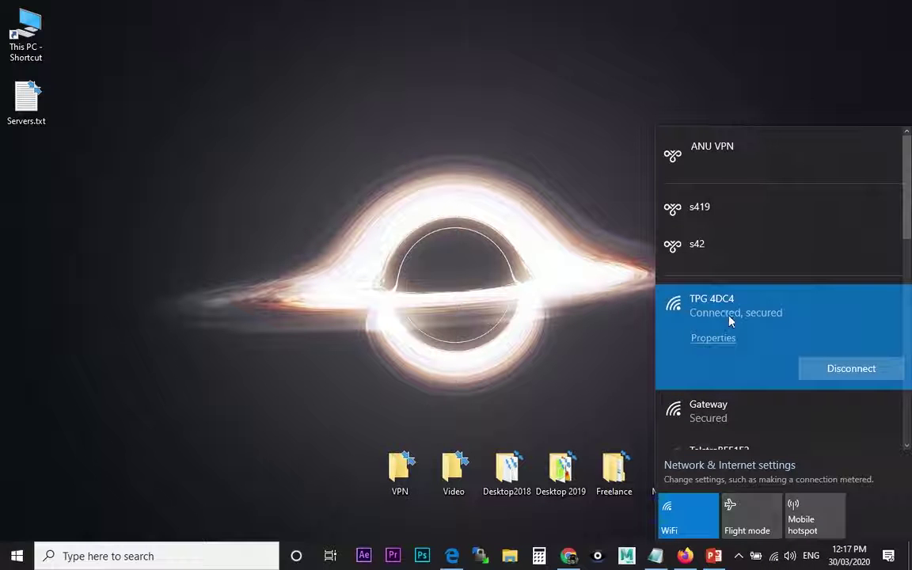
pyautogui.click(707, 151)
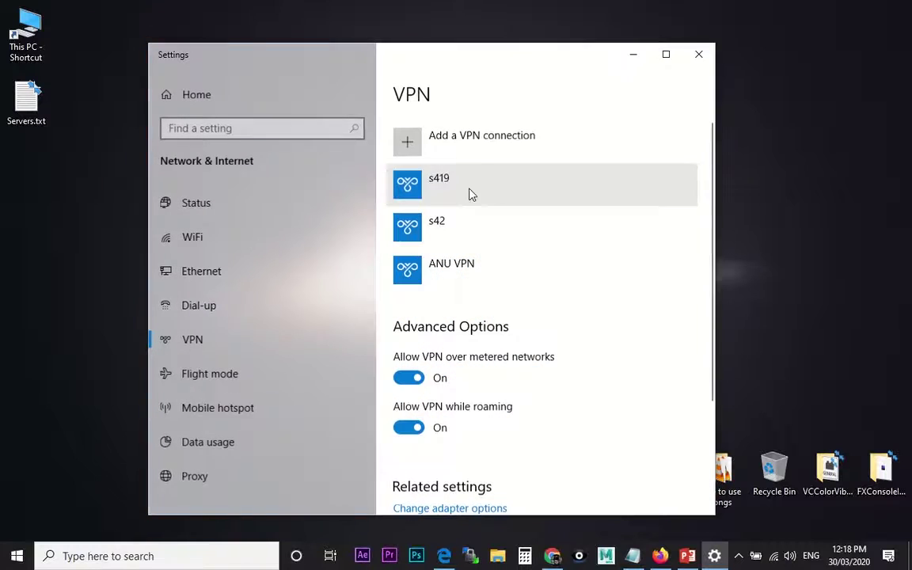
pyautogui.click(449, 267)
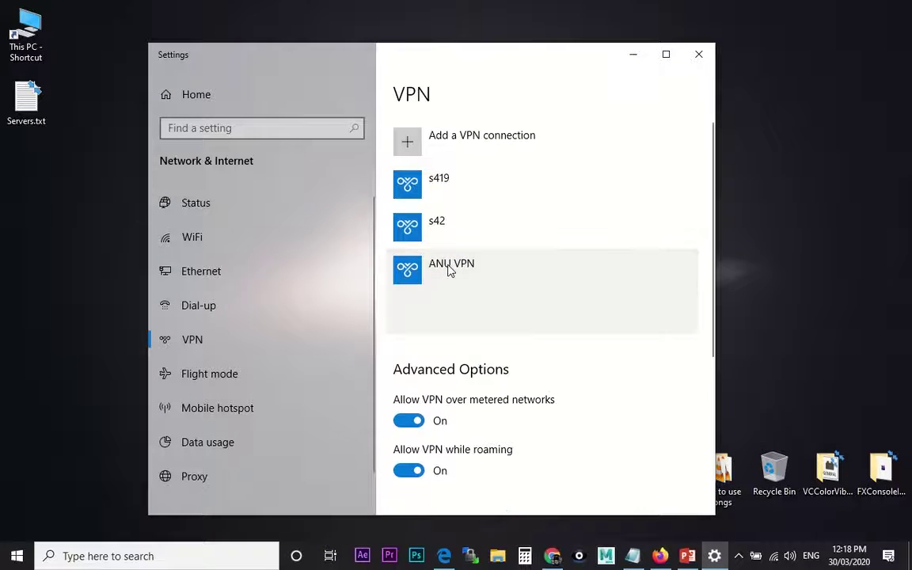
pyautogui.click(470, 318)
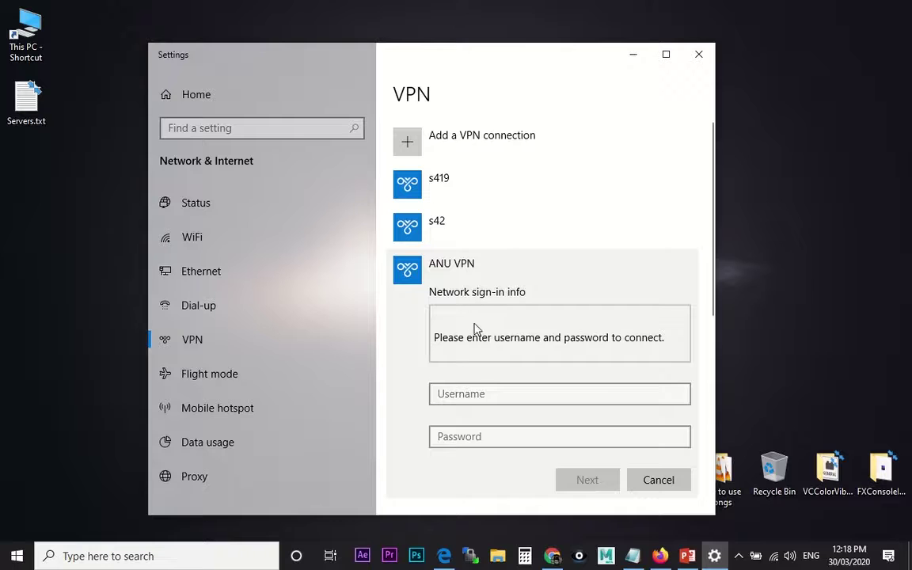
pyautogui.click(484, 395)
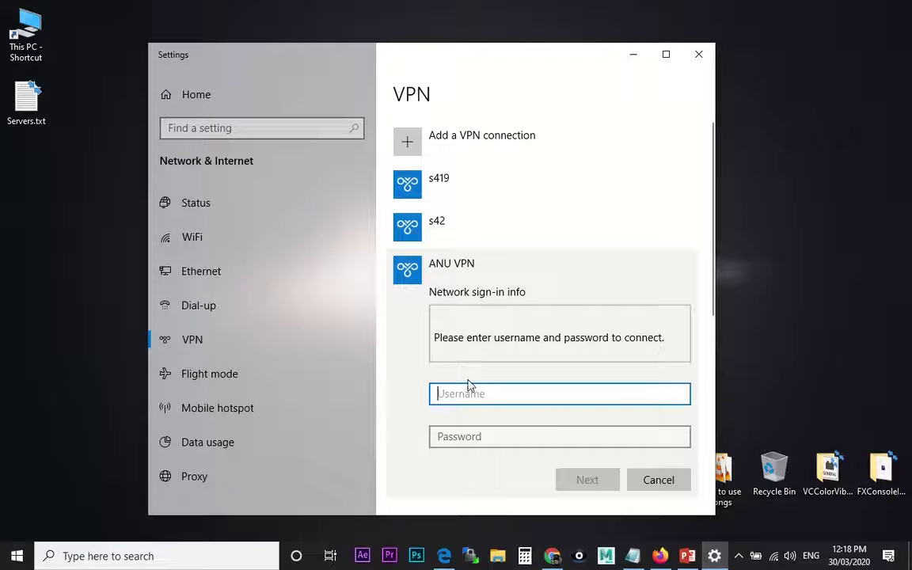
pyautogui.press('Tab')
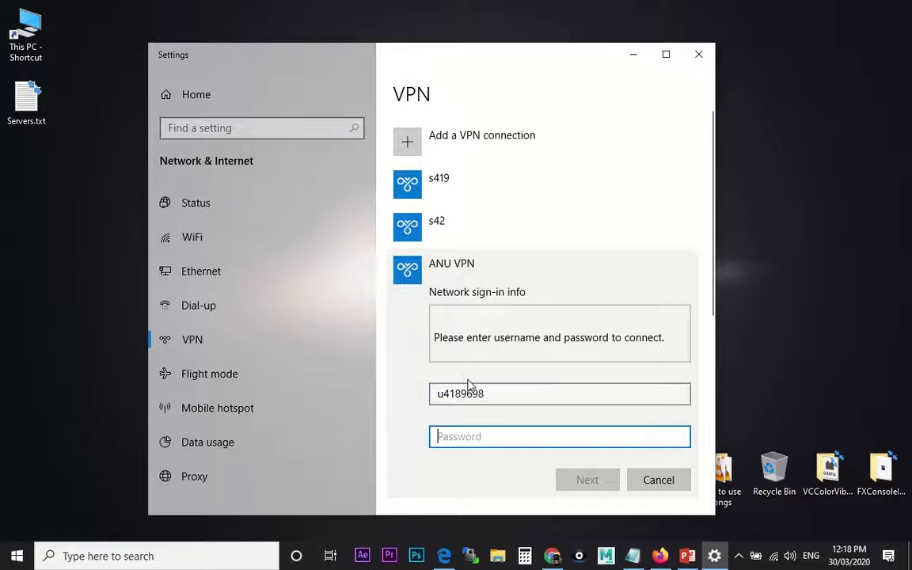
pyautogui.write('******')
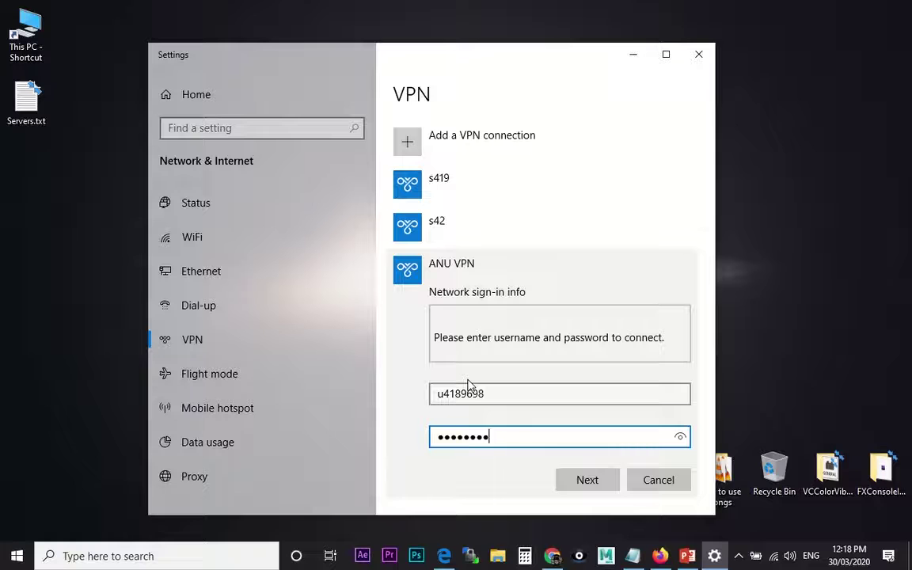
pyautogui.click(587, 481)
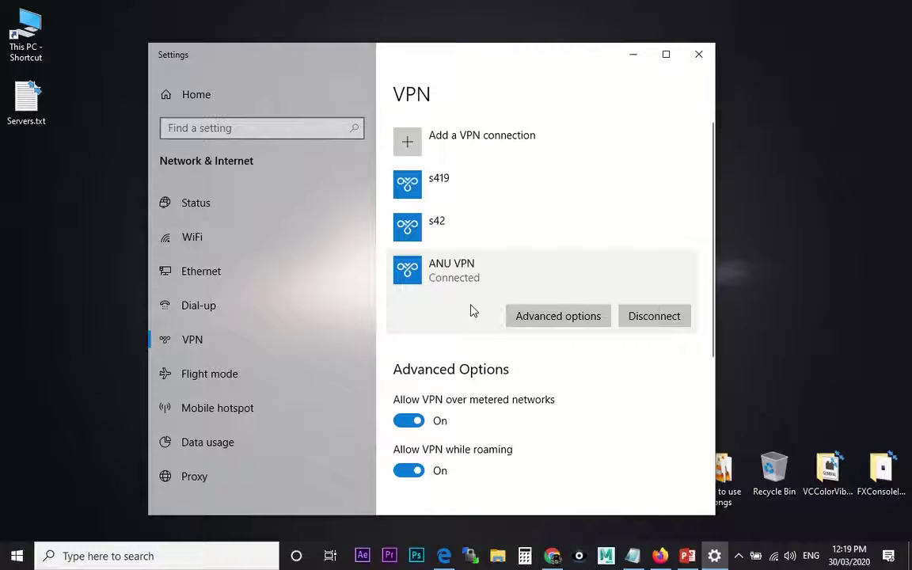
# Open This PC full height and start Map Network Drive, arranging it beside the Servers.txt notes
pyautogui.doubleClick(30, 51)
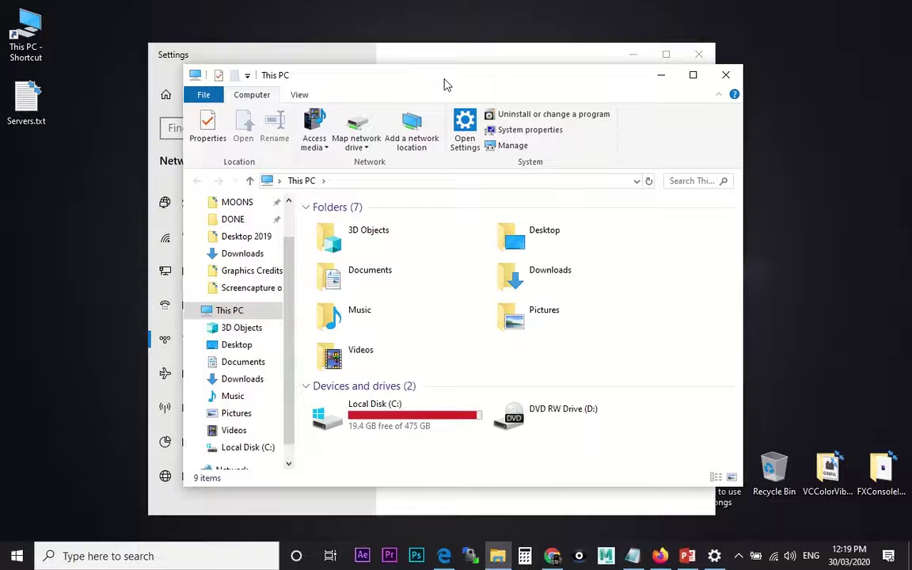
pyautogui.moveTo(442, 65); pyautogui.dragTo(443, 2)
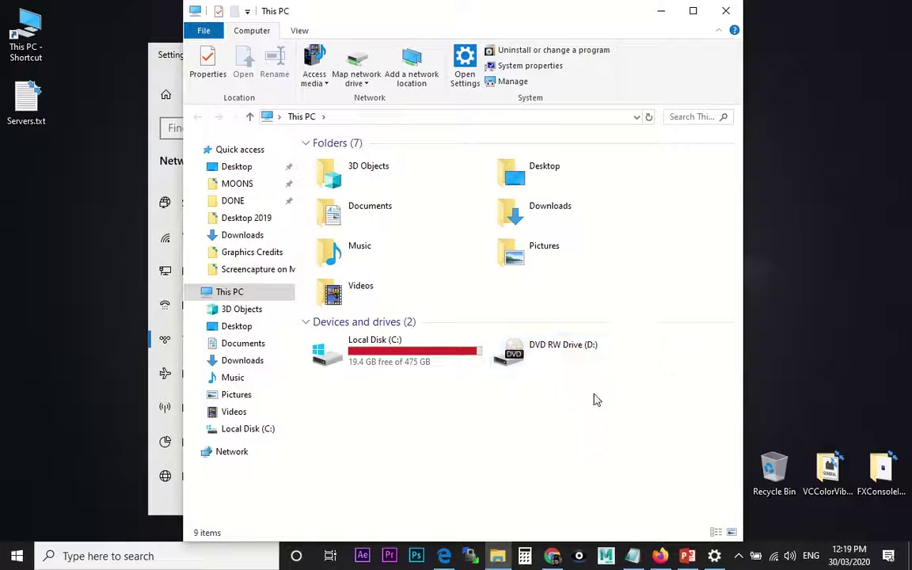
pyautogui.click(356, 62)
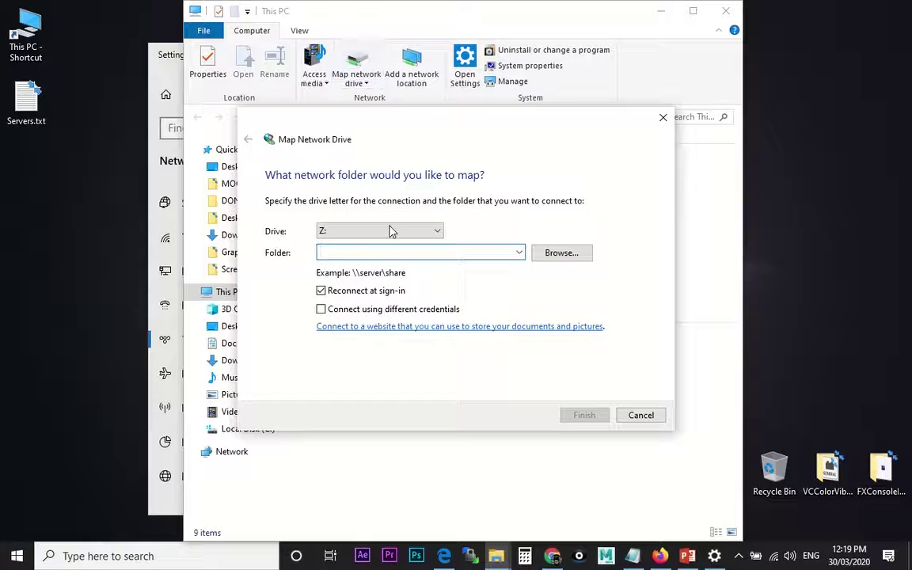
pyautogui.click(632, 556)
pyautogui.moveTo(291, 17); pyautogui.dragTo(581, 204)
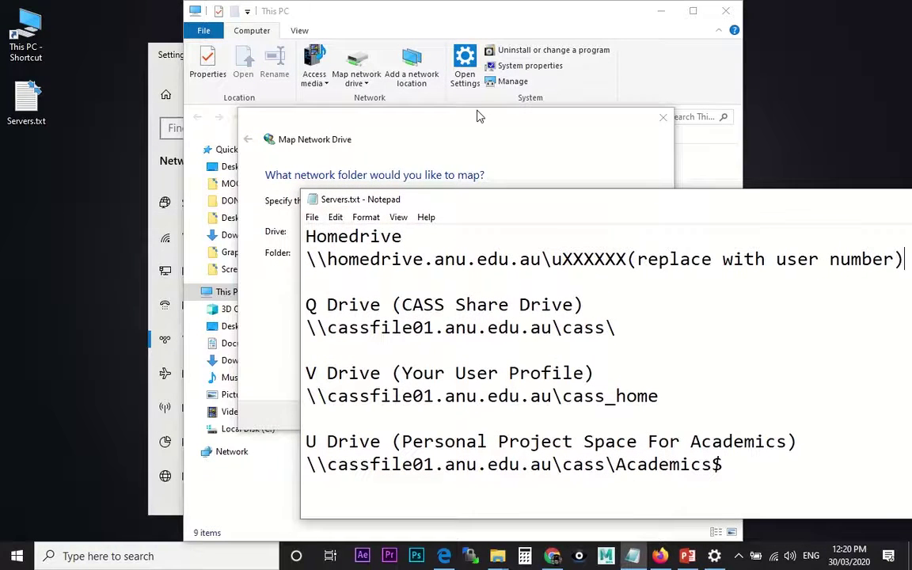
pyautogui.moveTo(481, 117); pyautogui.dragTo(248, 40)
# Select the \\homedrive.anu.edu.au\uXXXXXX path in Servers.txt and return to the mapping dialog
pyautogui.click(497, 196)
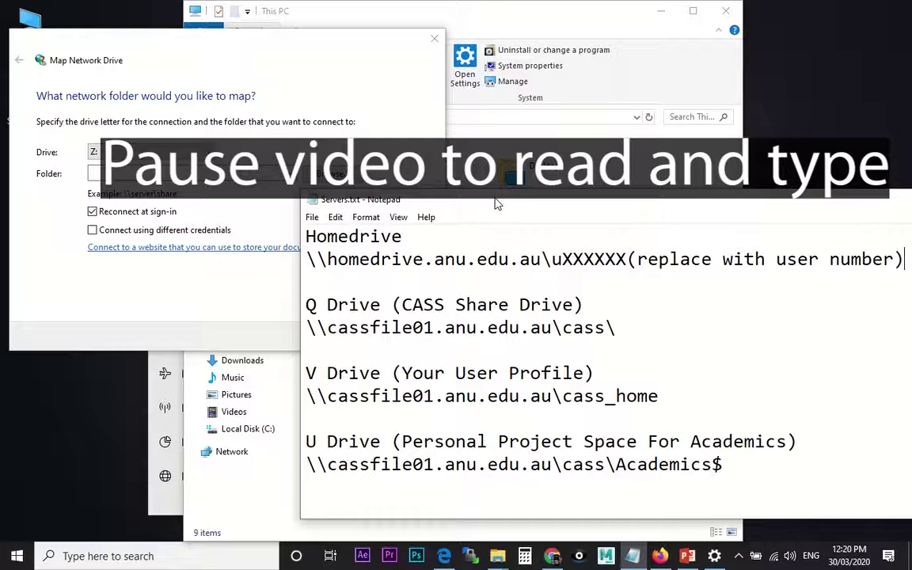
pyautogui.moveTo(498, 205); pyautogui.dragTo(464, 216)
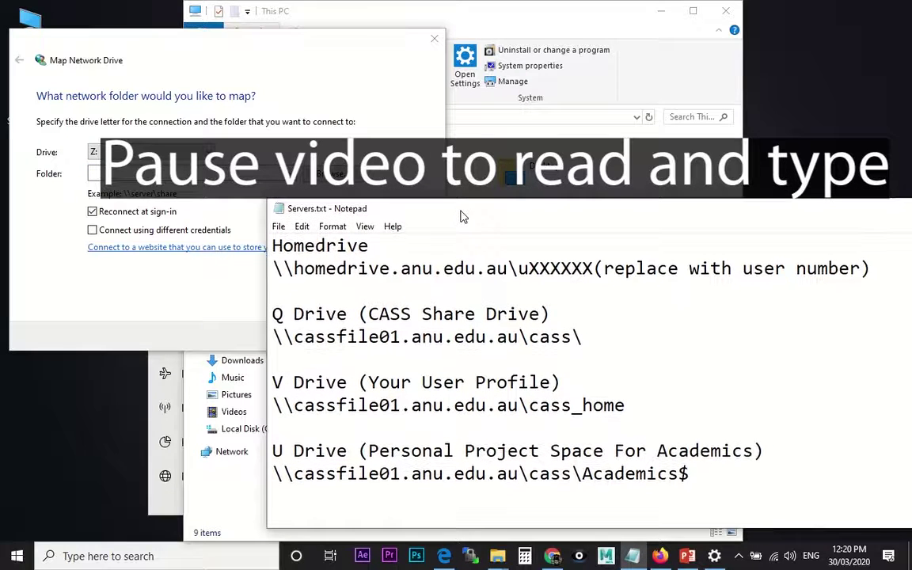
pyautogui.moveTo(271, 315); pyautogui.dragTo(552, 314)
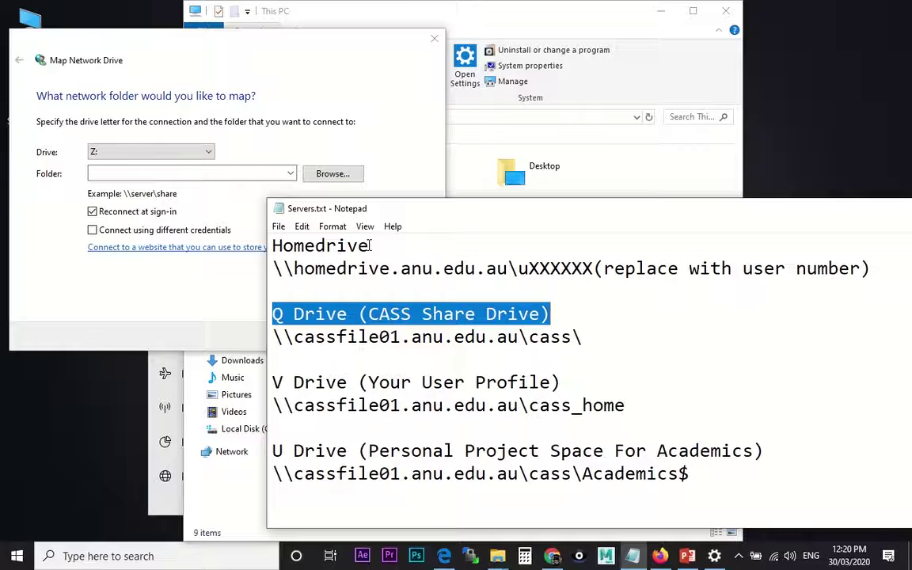
pyautogui.moveTo(273, 268); pyautogui.dragTo(520, 272)
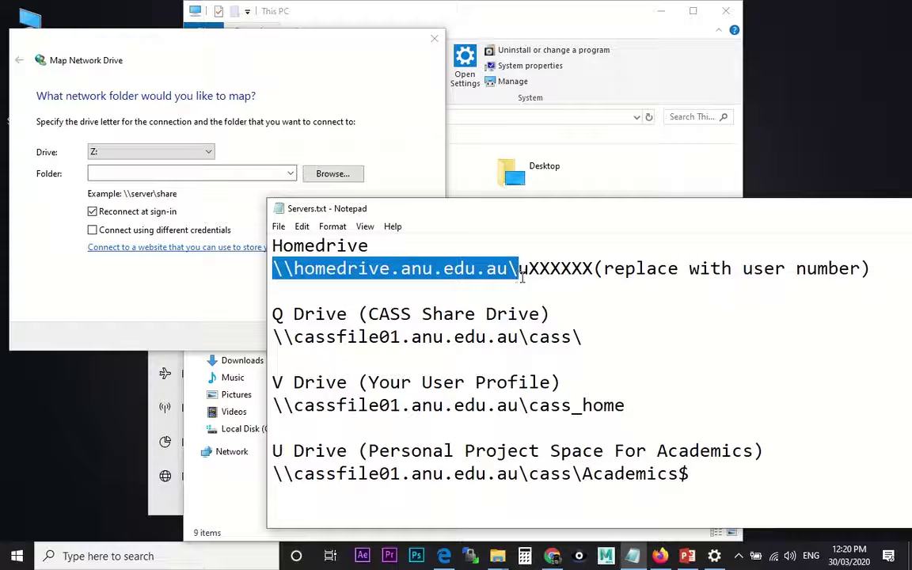
pyautogui.moveTo(594, 269); pyautogui.dragTo(274, 267)
pyautogui.hotkey('ctrl', 'c')
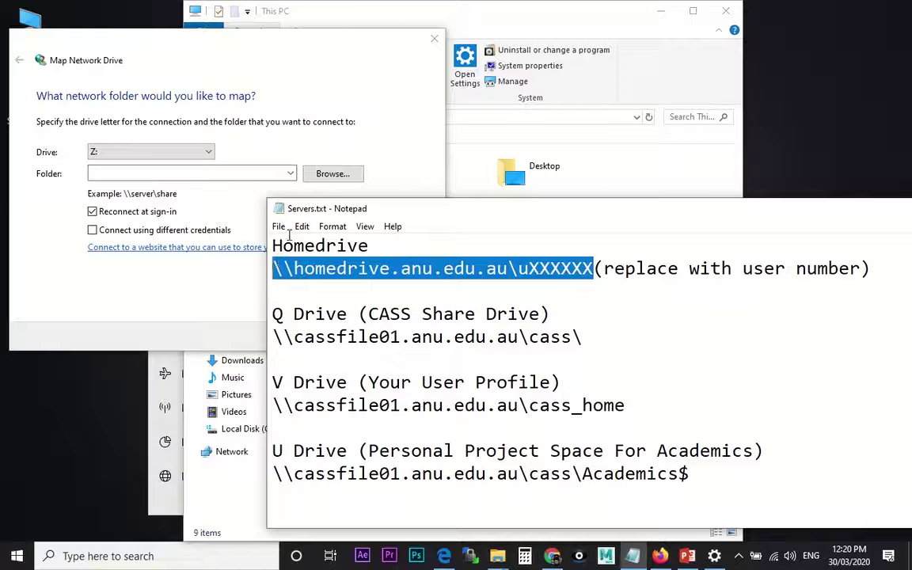
pyautogui.click(159, 169)
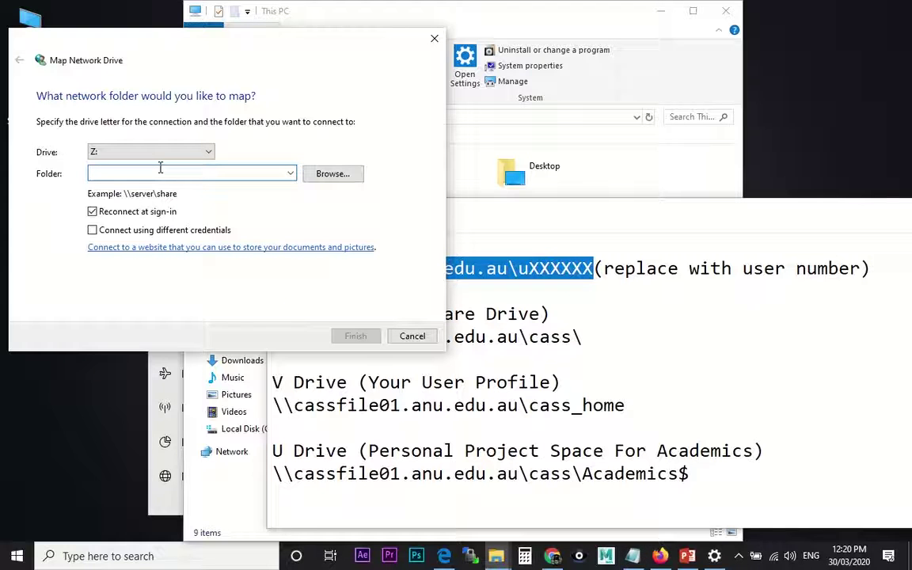
# Set the Folder to the homedrive path with your user number, using different credentials
pyautogui.hotkey('ctrl', 'v')
pyautogui.press('BackSpace')
pyautogui.press('BackSpace')
pyautogui.press('BackSpace')
pyautogui.press('BackSpace')
pyautogui.press('BackSpace')
pyautogui.press('BackSpace')
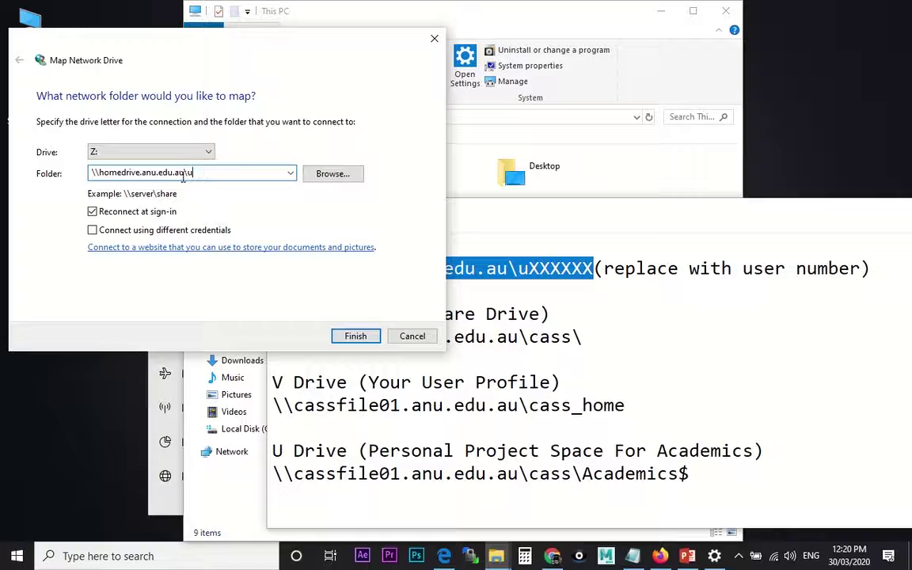
pyautogui.press('BackSpace')
pyautogui.click(92, 230)
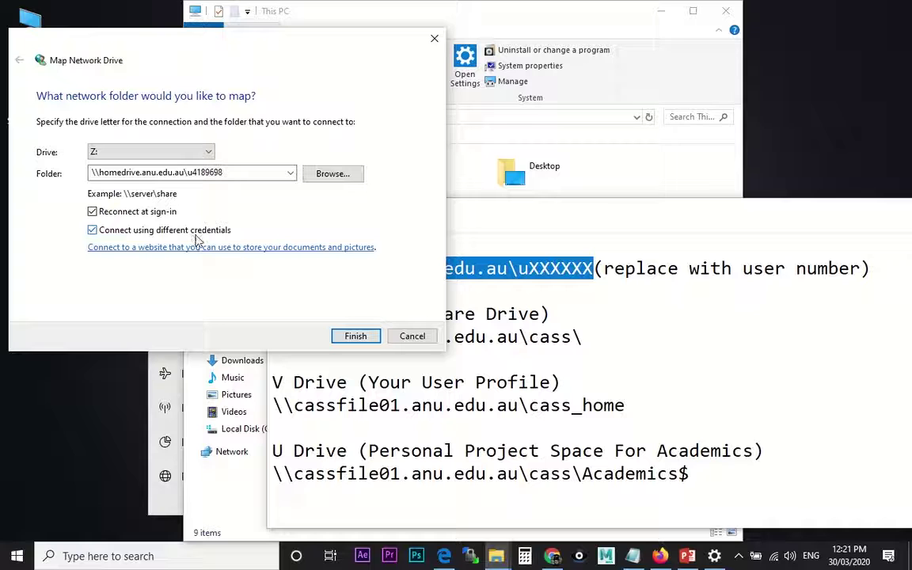
# Sign in with your university username and password, remembering the login, to connect Z:
pyautogui.click(353, 336)
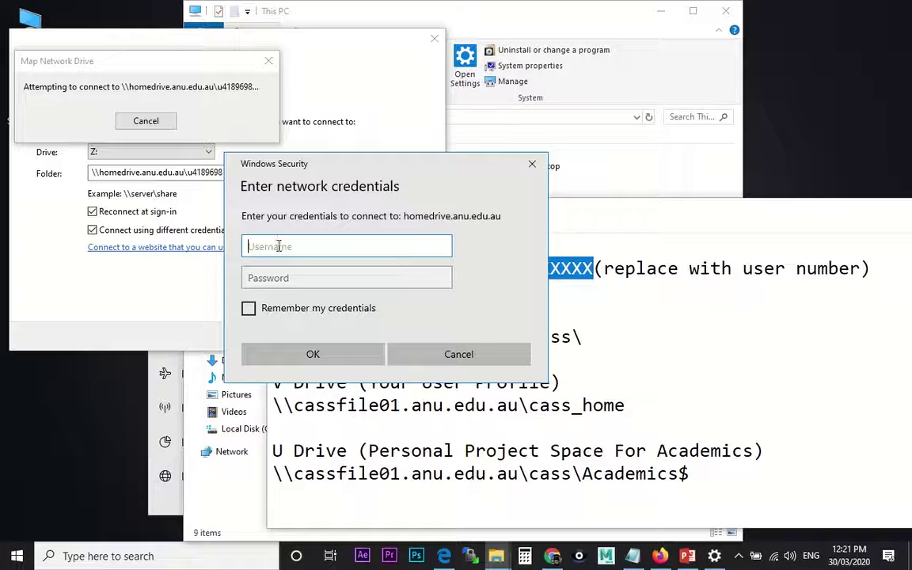
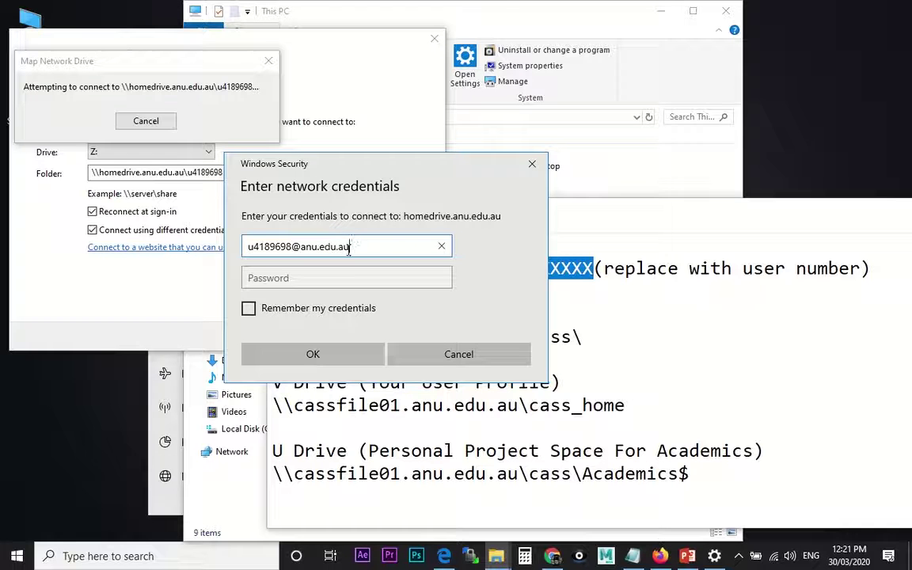
pyautogui.moveTo(349, 247); pyautogui.dragTo(290, 247)
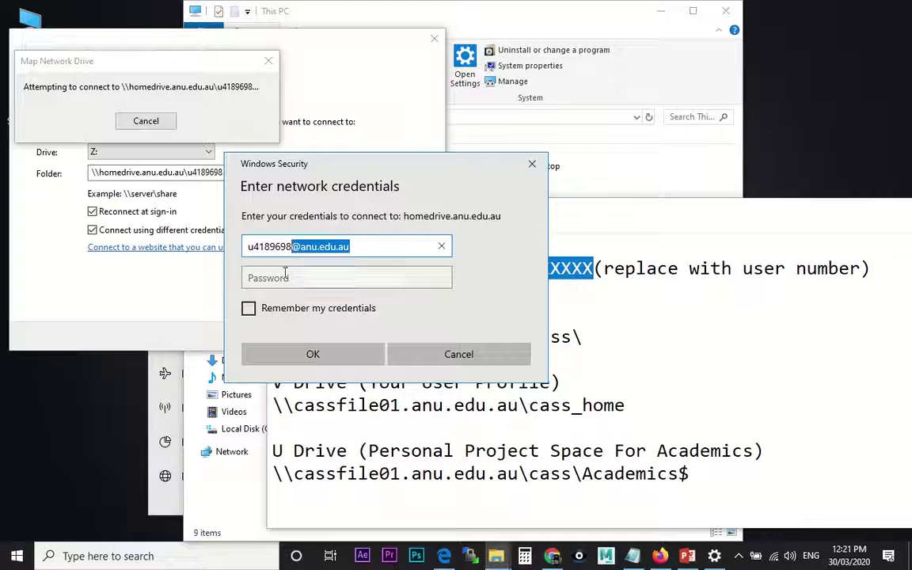
pyautogui.click(271, 278)
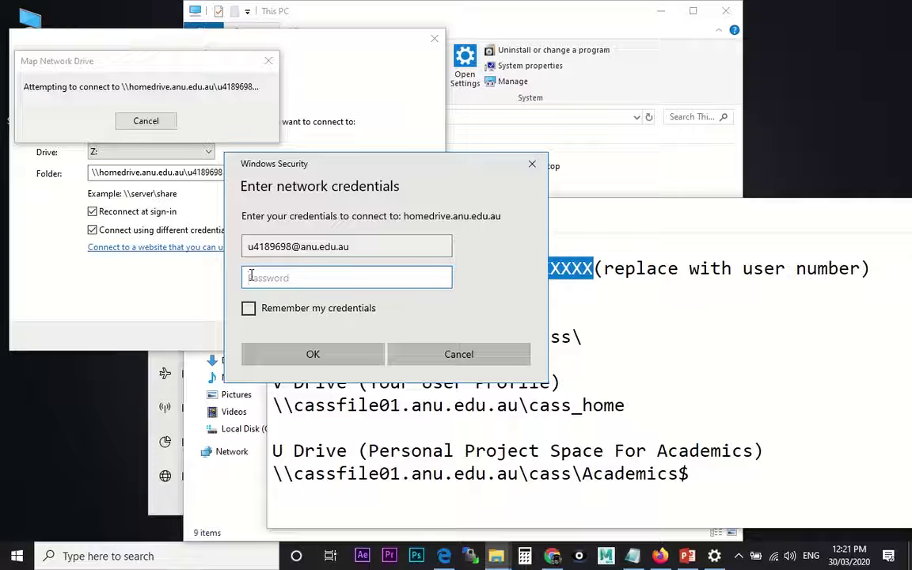
pyautogui.write('•••••••')
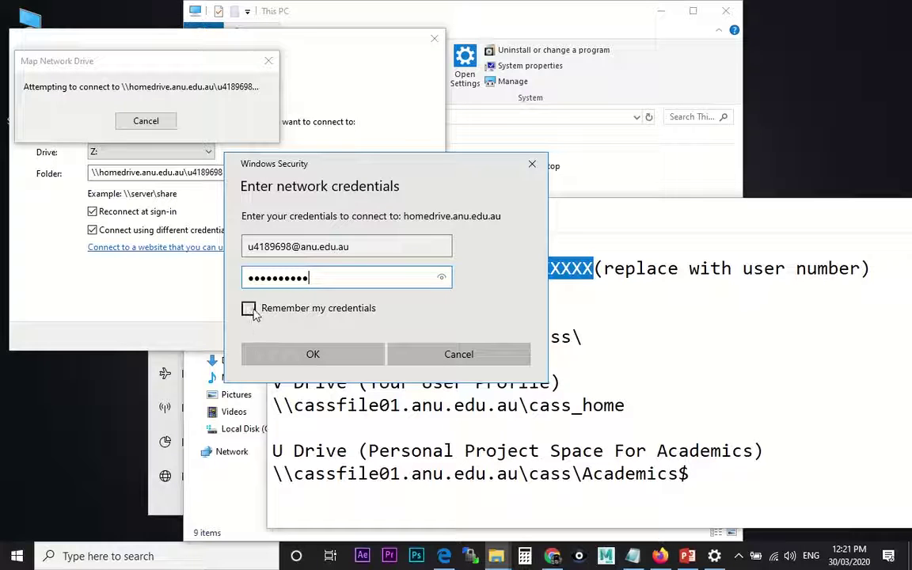
pyautogui.click(249, 308)
pyautogui.click(269, 361)
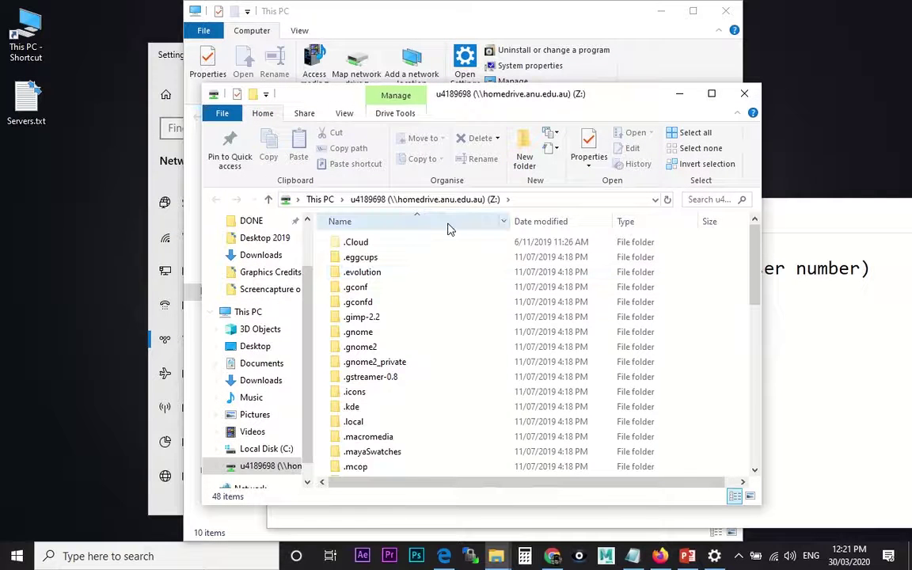
# Map a new network drive as Q: with folder \\cassfile01.anu.edu.au\cass\
pyautogui.click(736, 101)
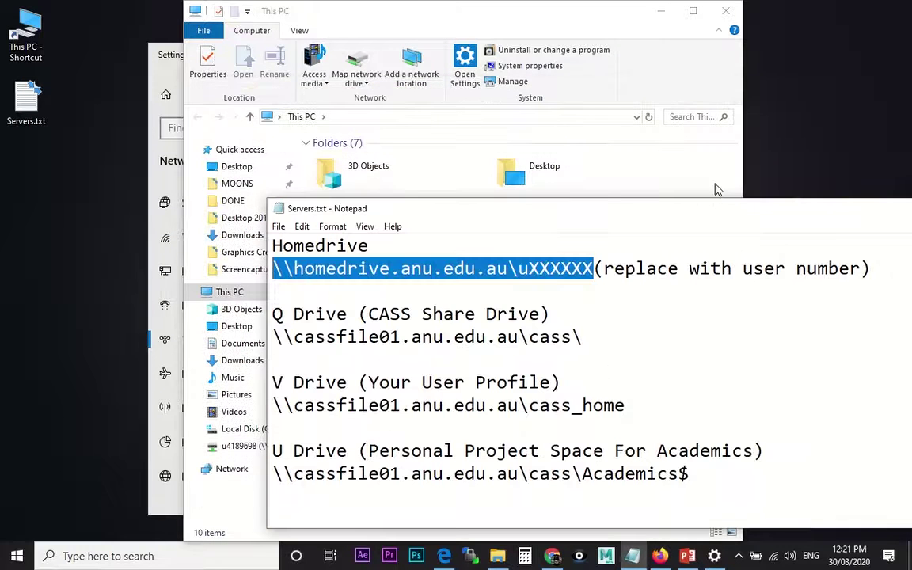
pyautogui.moveTo(273, 338); pyautogui.dragTo(584, 341)
pyautogui.hotkey('ctrl', 'c')
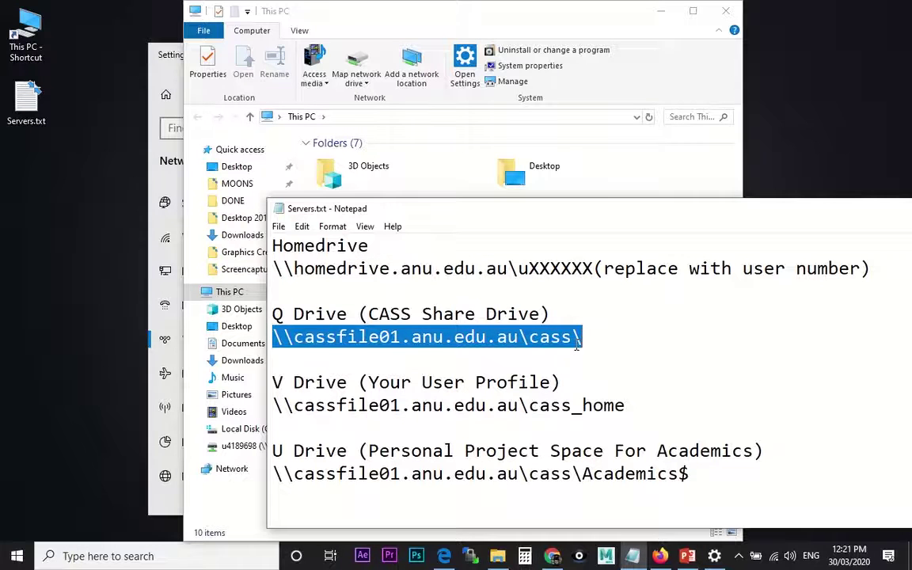
pyautogui.click(388, 21)
pyautogui.click(355, 63)
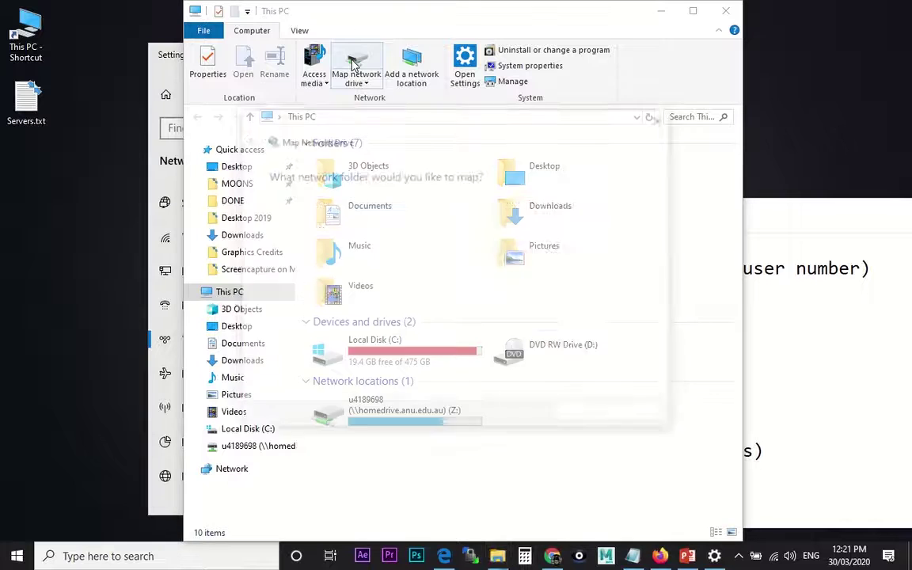
pyautogui.click(379, 231)
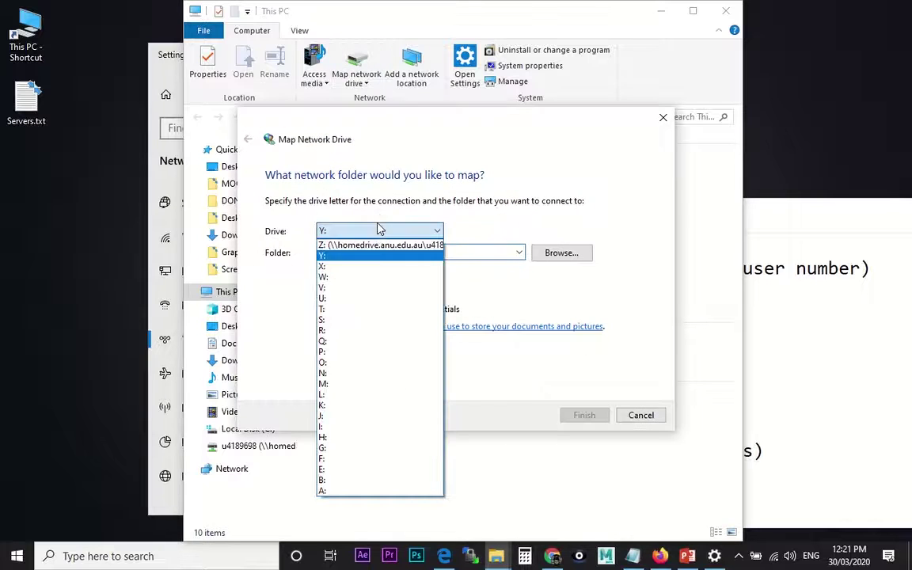
pyautogui.click(368, 342)
pyautogui.click(422, 253)
pyautogui.hotkey('ctrl', 'v')
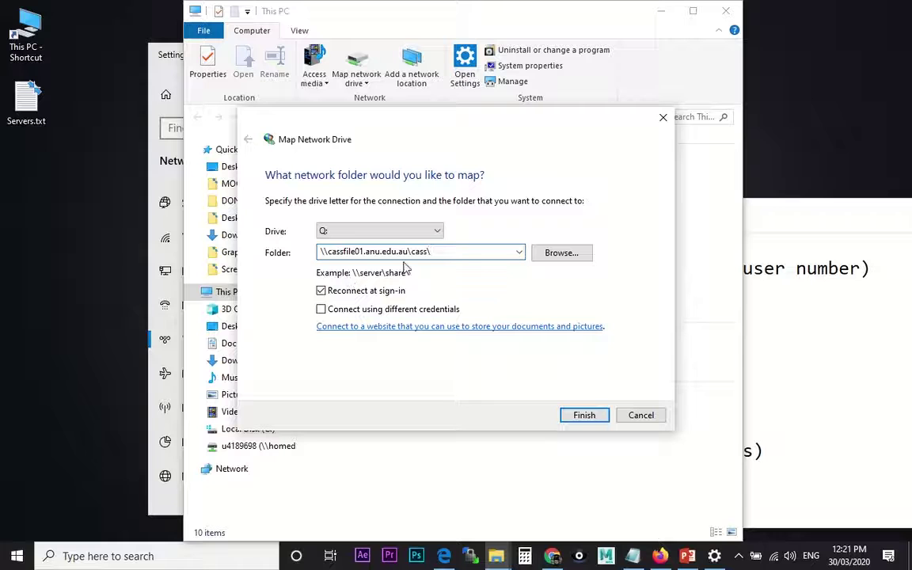
# Connect using your university username and password, then confirm ANU VPN is still connected
pyautogui.click(321, 310)
pyautogui.click(584, 415)
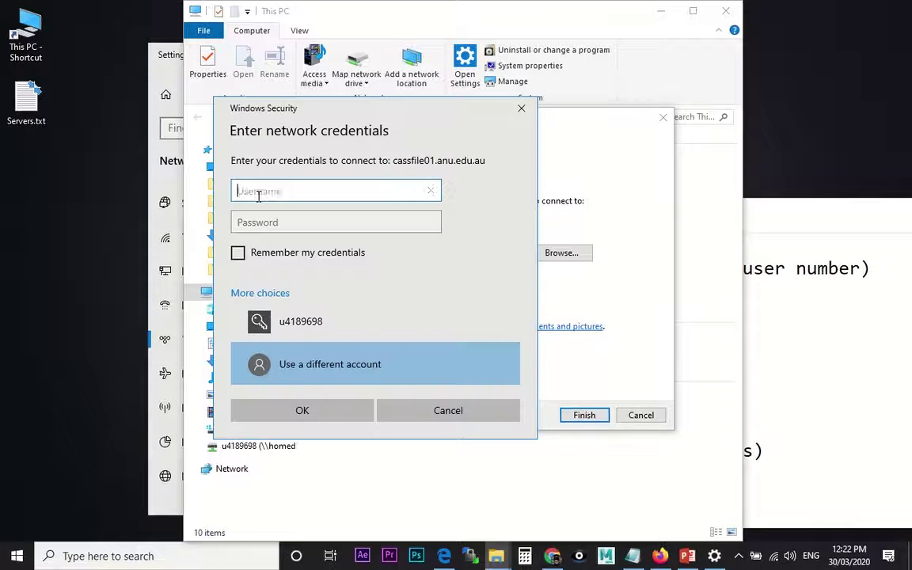
pyautogui.press('Tab')
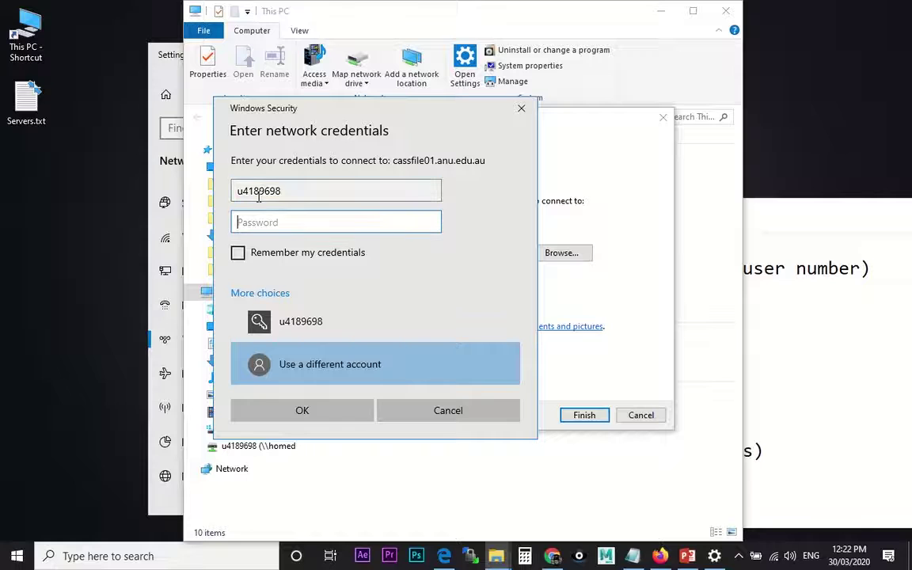
pyautogui.click(286, 192)
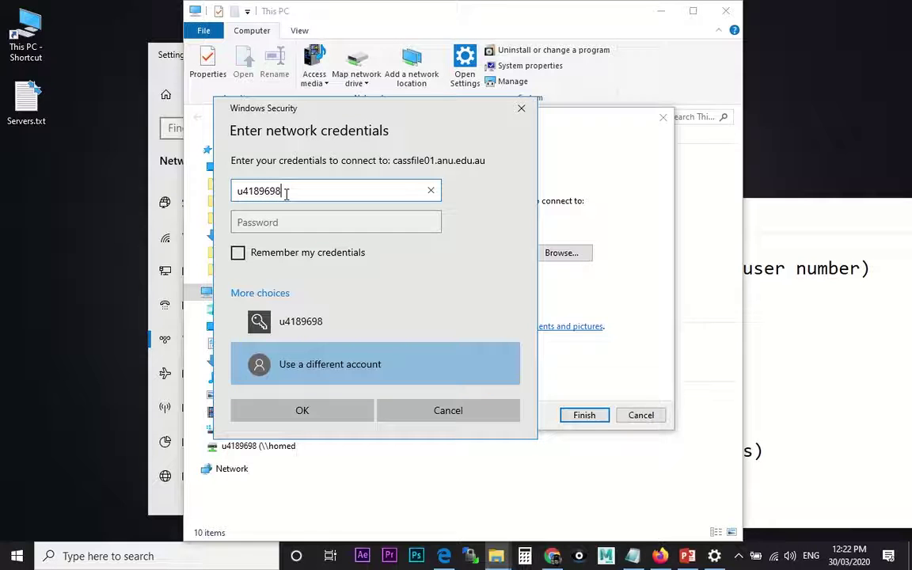
pyautogui.write('@anu.edu.au')
pyautogui.click(283, 225)
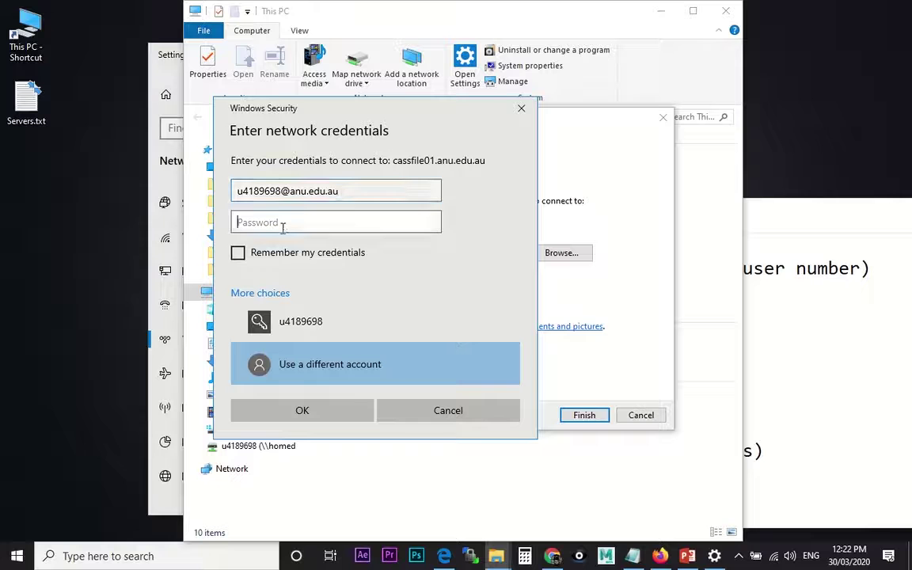
pyautogui.write('•••••••')
pyautogui.click(290, 405)
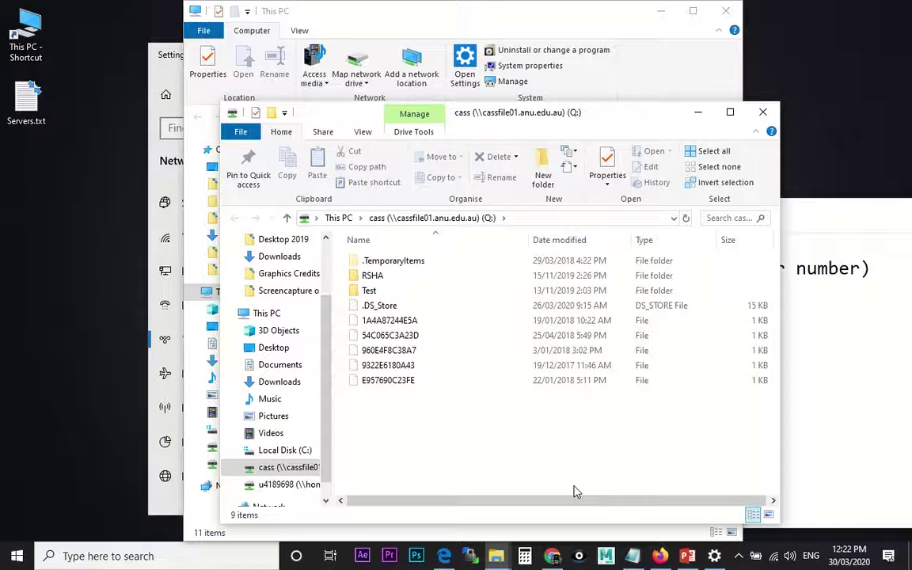
pyautogui.click(756, 556)
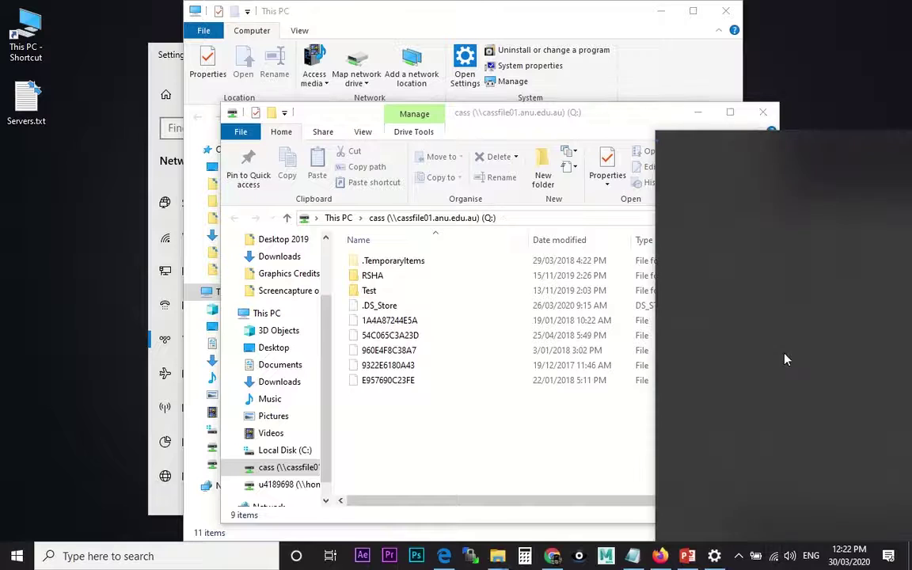